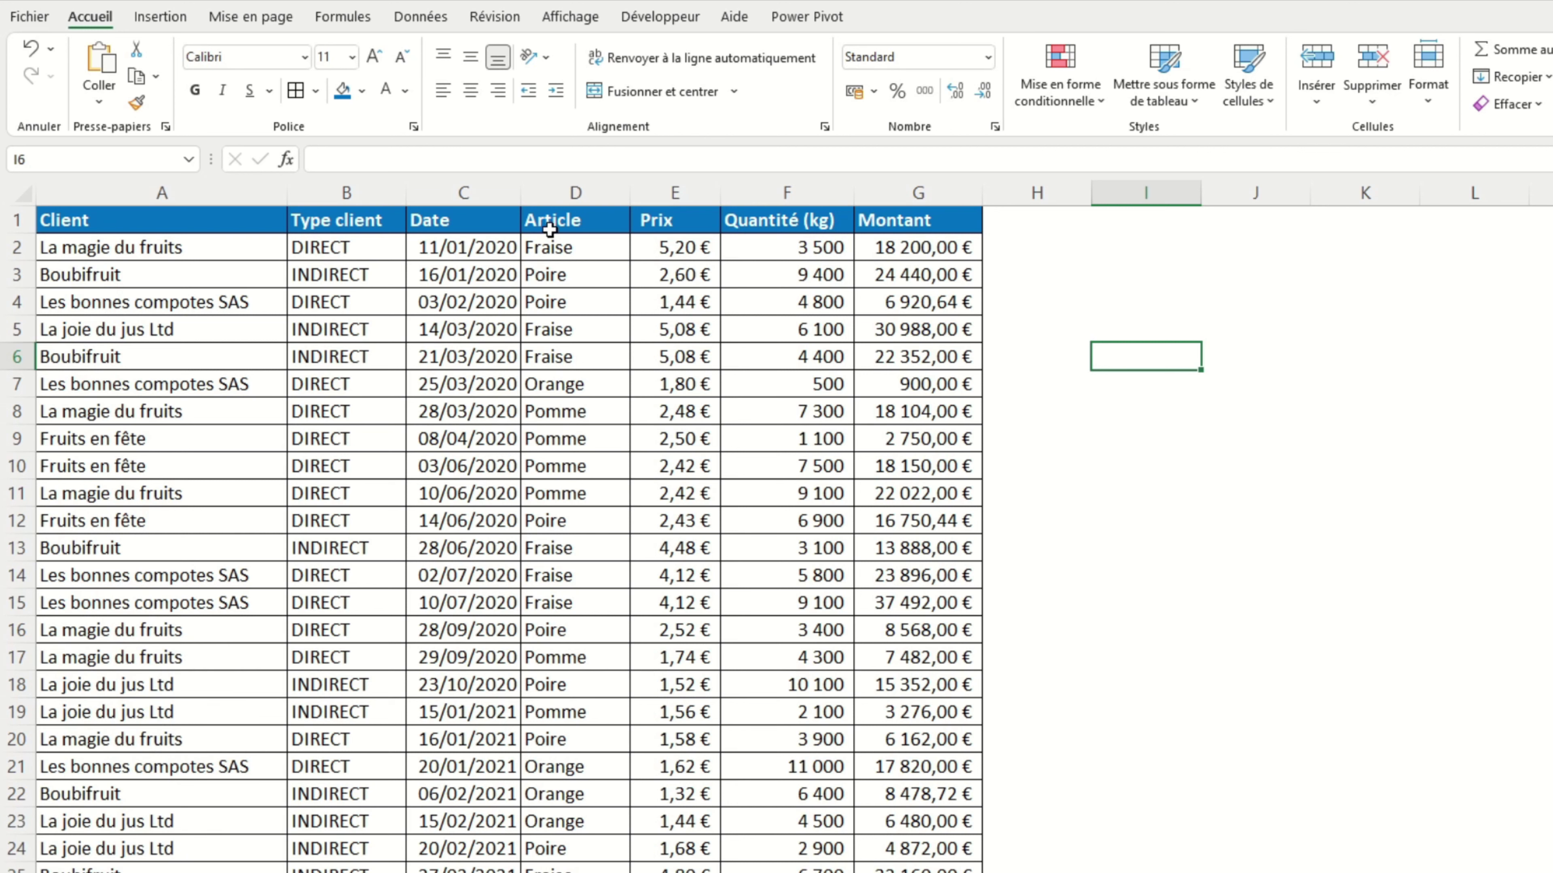
# Select the Article and Prix headers of the sales table
pyautogui.click(538, 228)
pyautogui.click(663, 223)
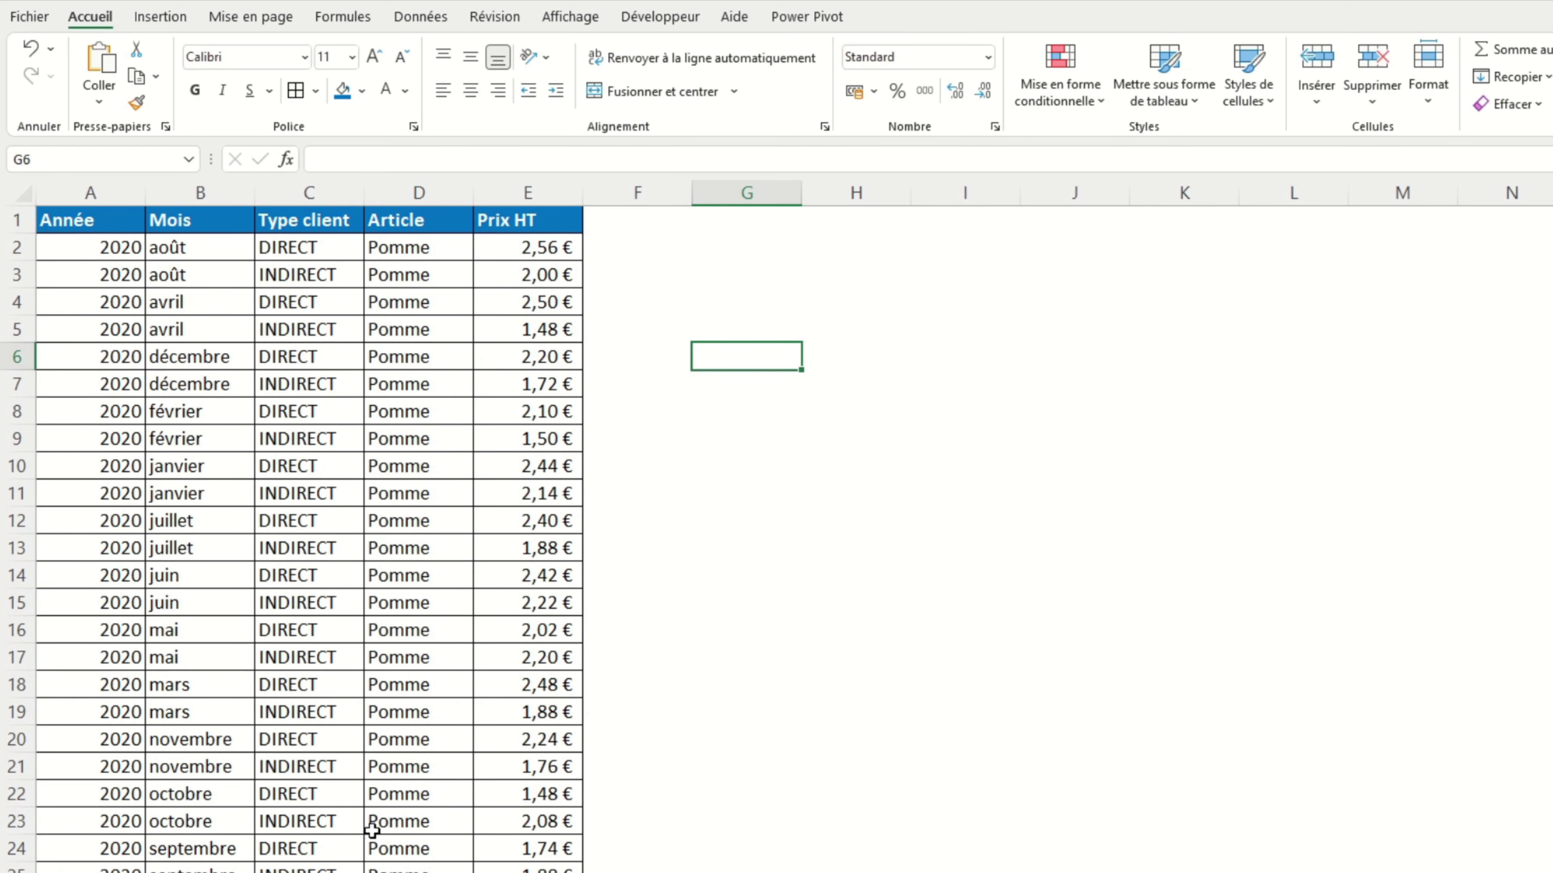
# Browse down the price sheet to the Poire entries in the Article column
pyautogui.scroll(-7, 429, 507)
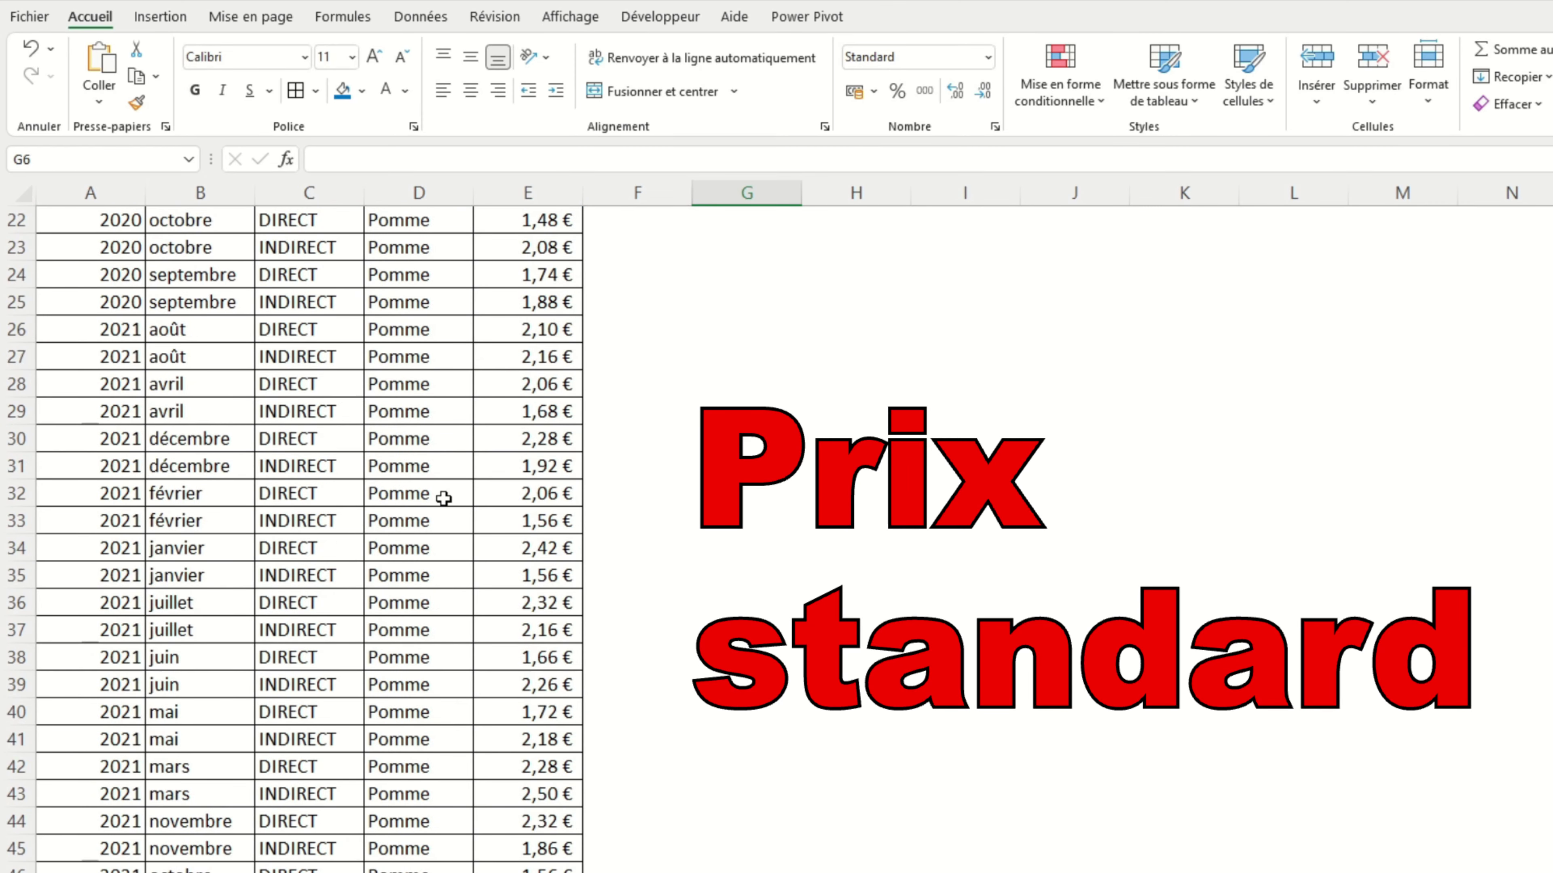
pyautogui.scroll(-5, 440, 495)
pyautogui.click(416, 656)
pyautogui.click(457, 798)
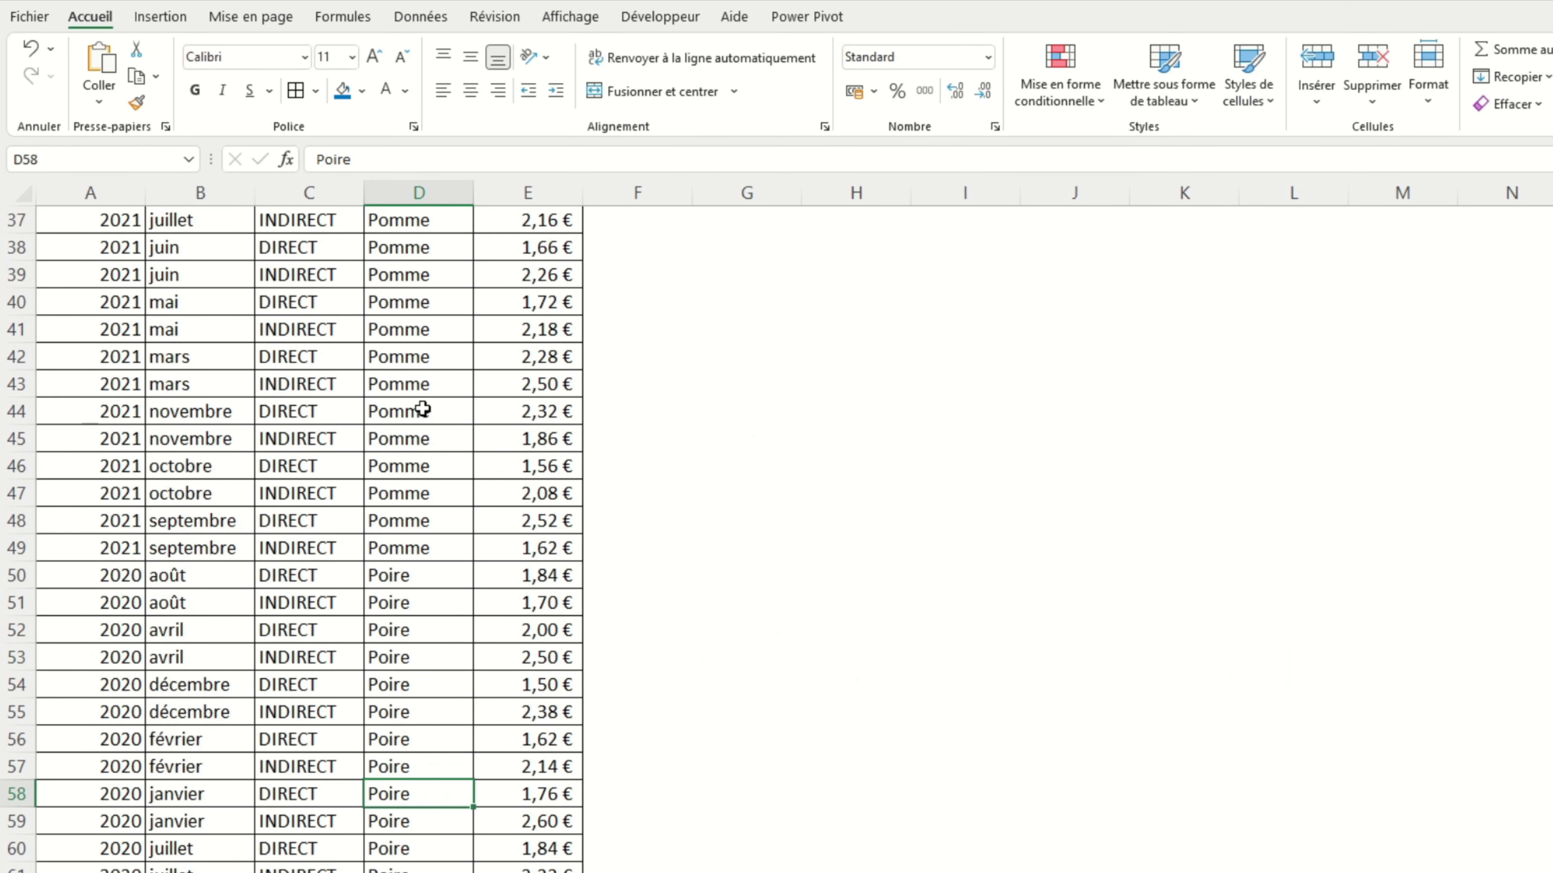
pyautogui.scroll(11, 419, 408)
pyautogui.scroll(1, 416, 410)
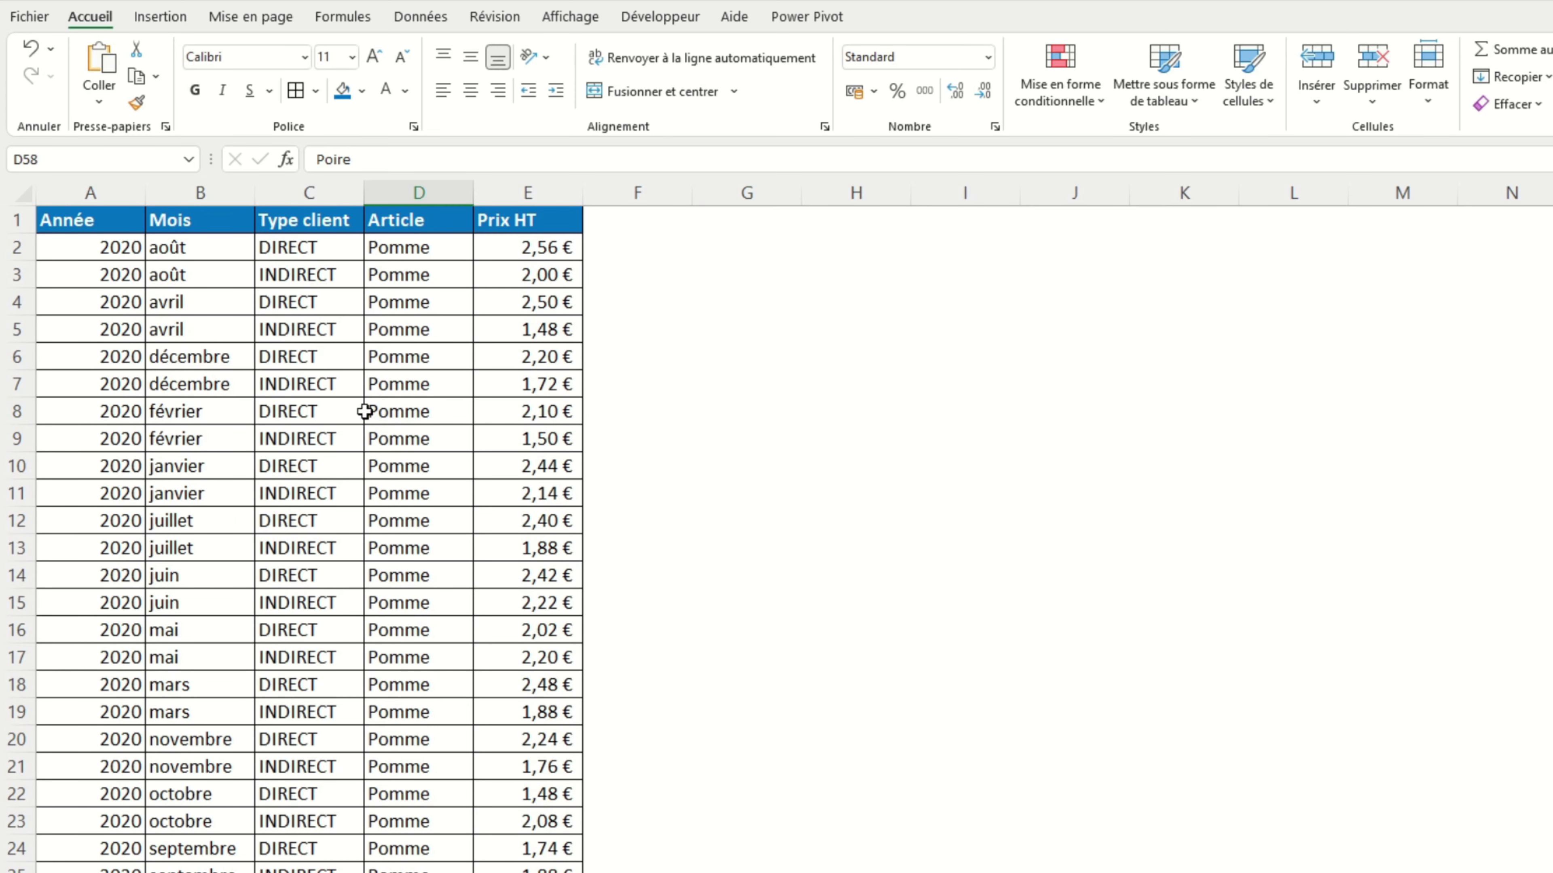
# Inspect values in the Année, Mois, Prix HT and Type client columns
pyautogui.click(116, 251)
pyautogui.click(122, 329)
pyautogui.click(126, 404)
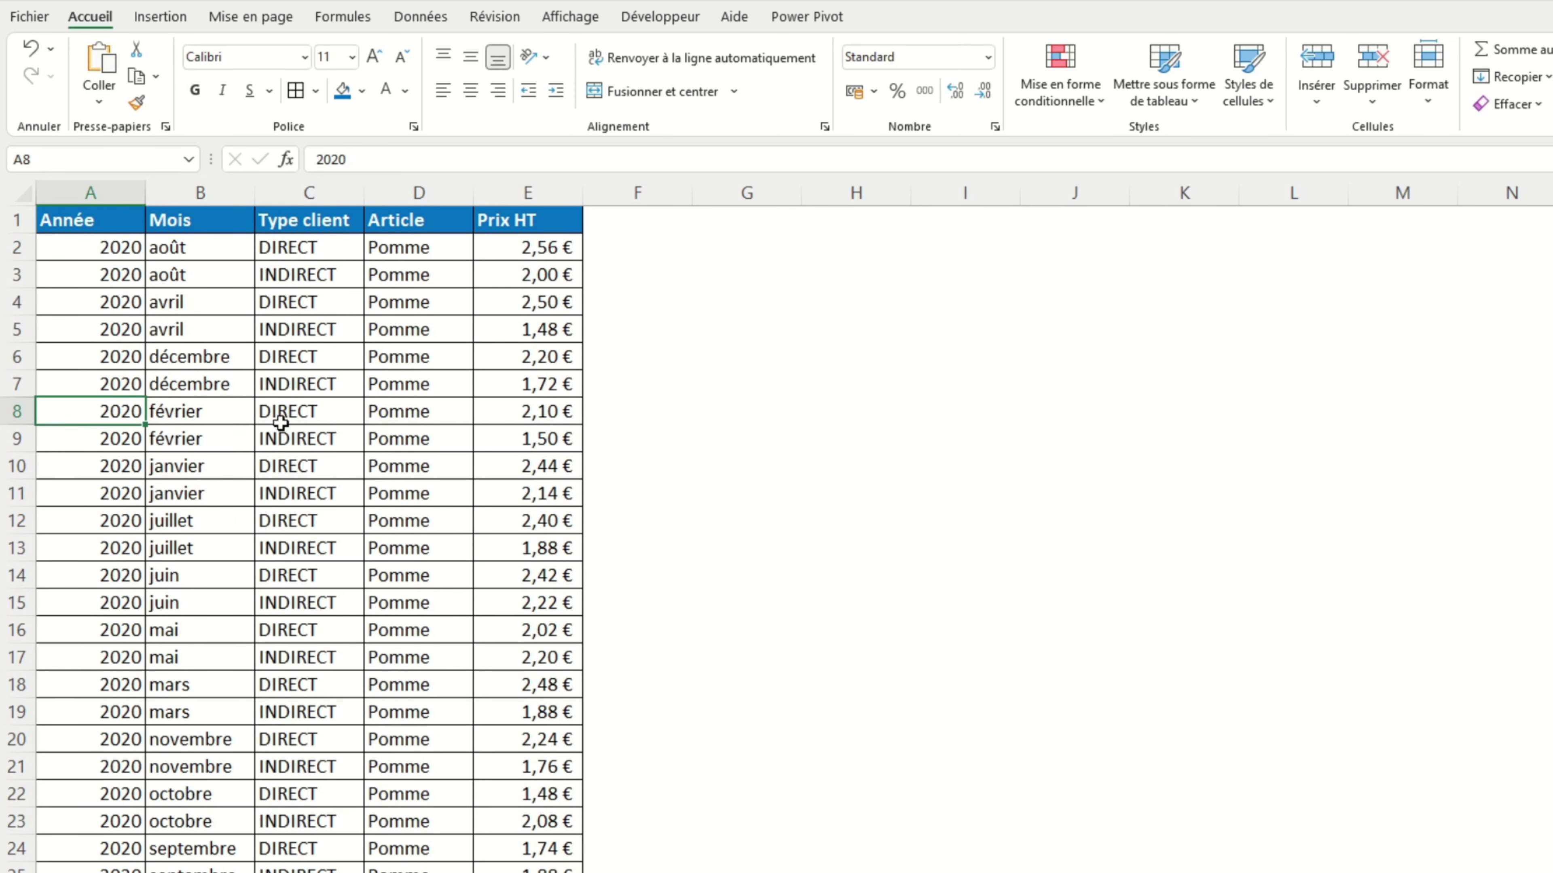
pyautogui.click(237, 263)
pyautogui.click(239, 303)
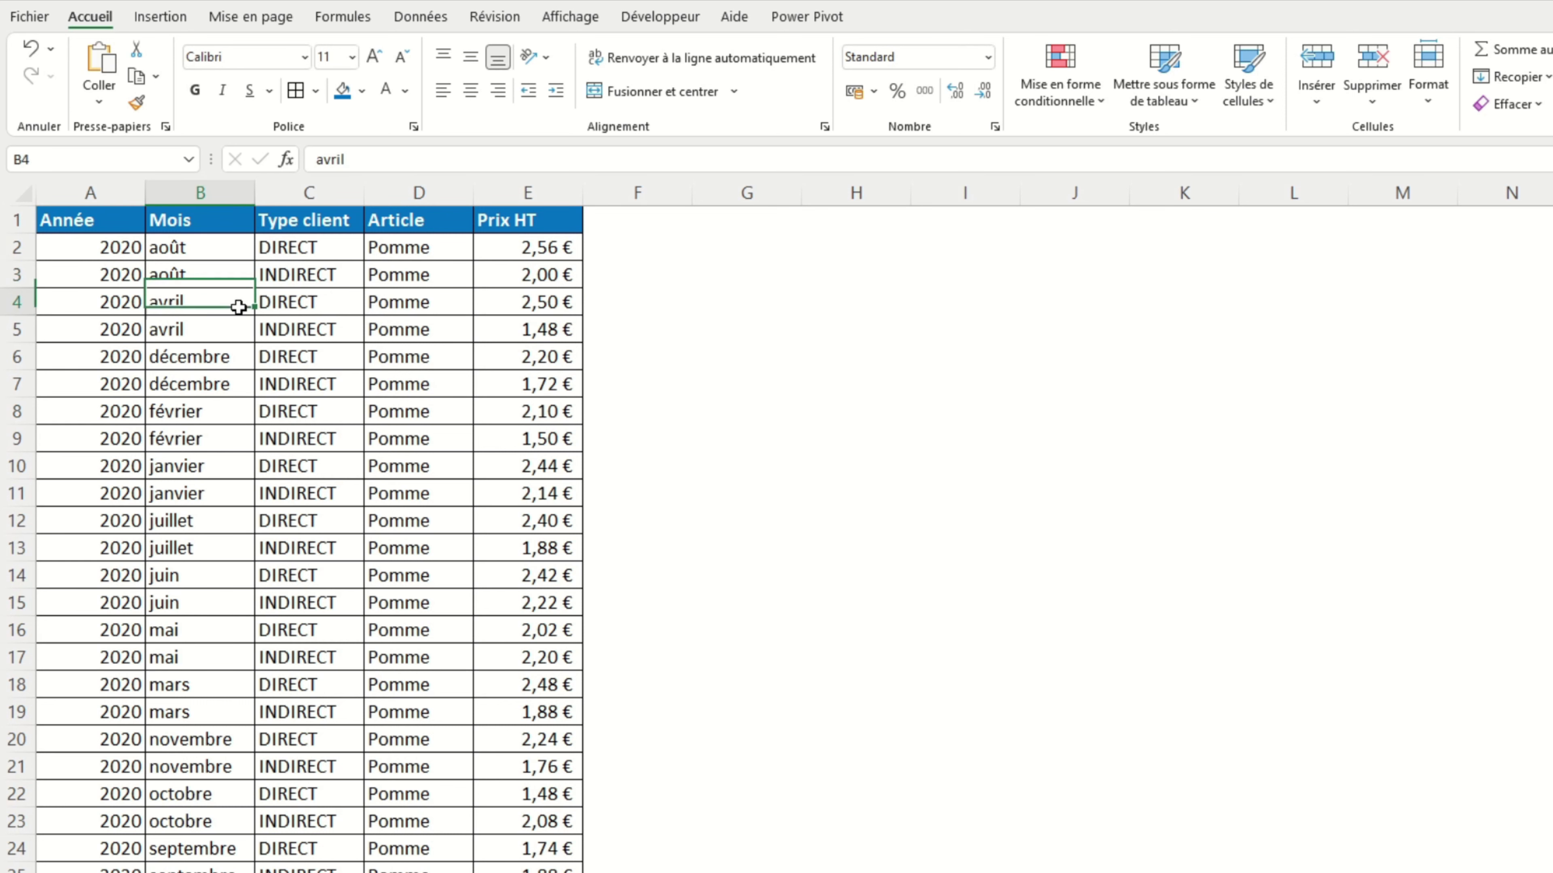
pyautogui.click(547, 301)
pyautogui.click(560, 350)
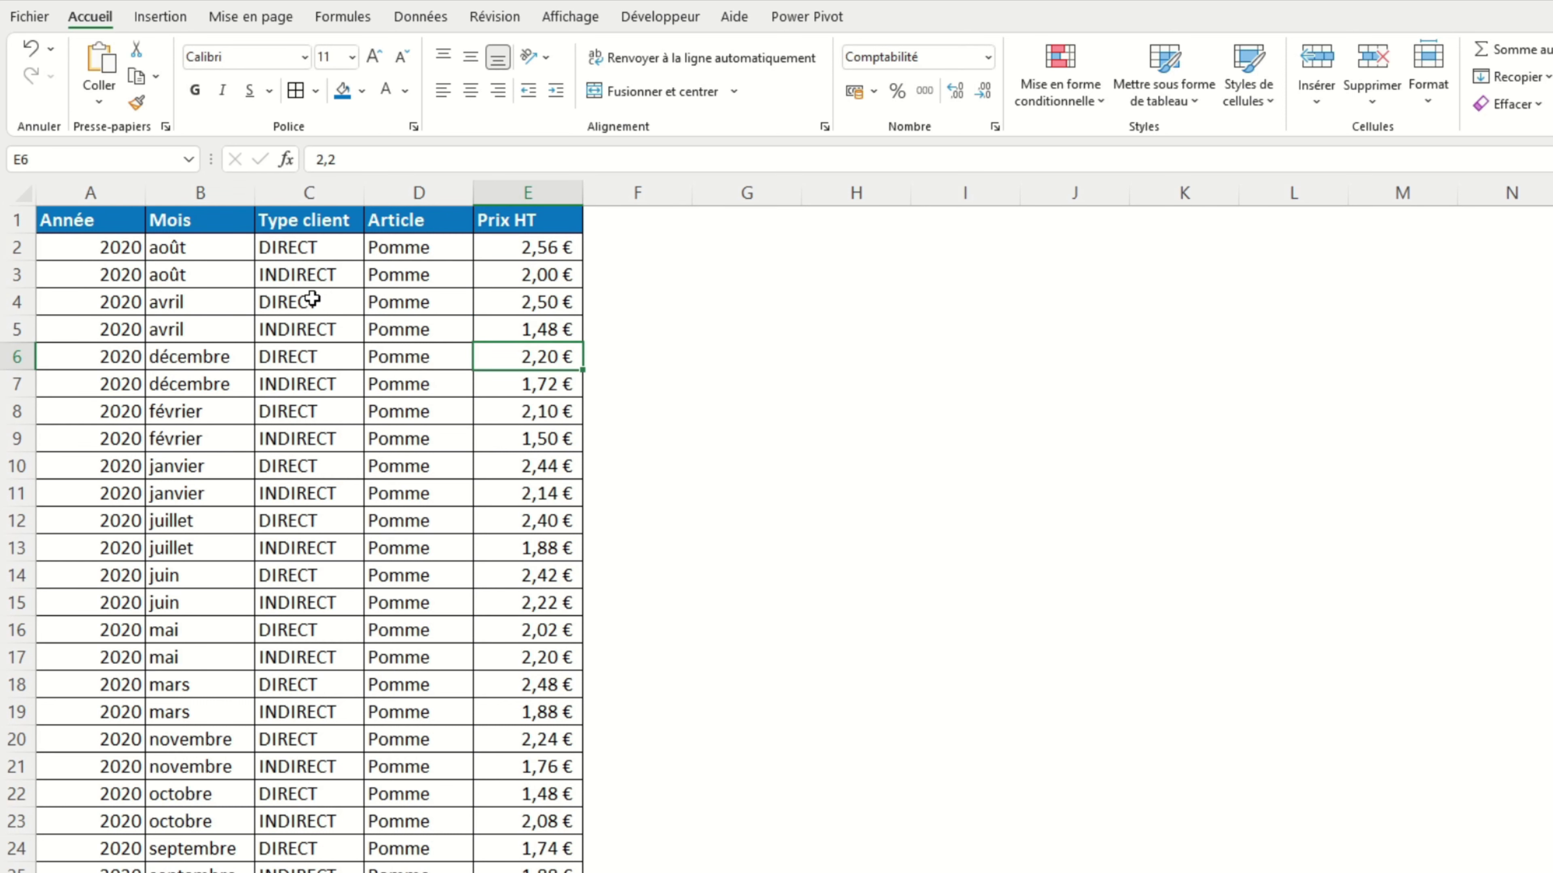
pyautogui.click(310, 251)
pyautogui.click(309, 280)
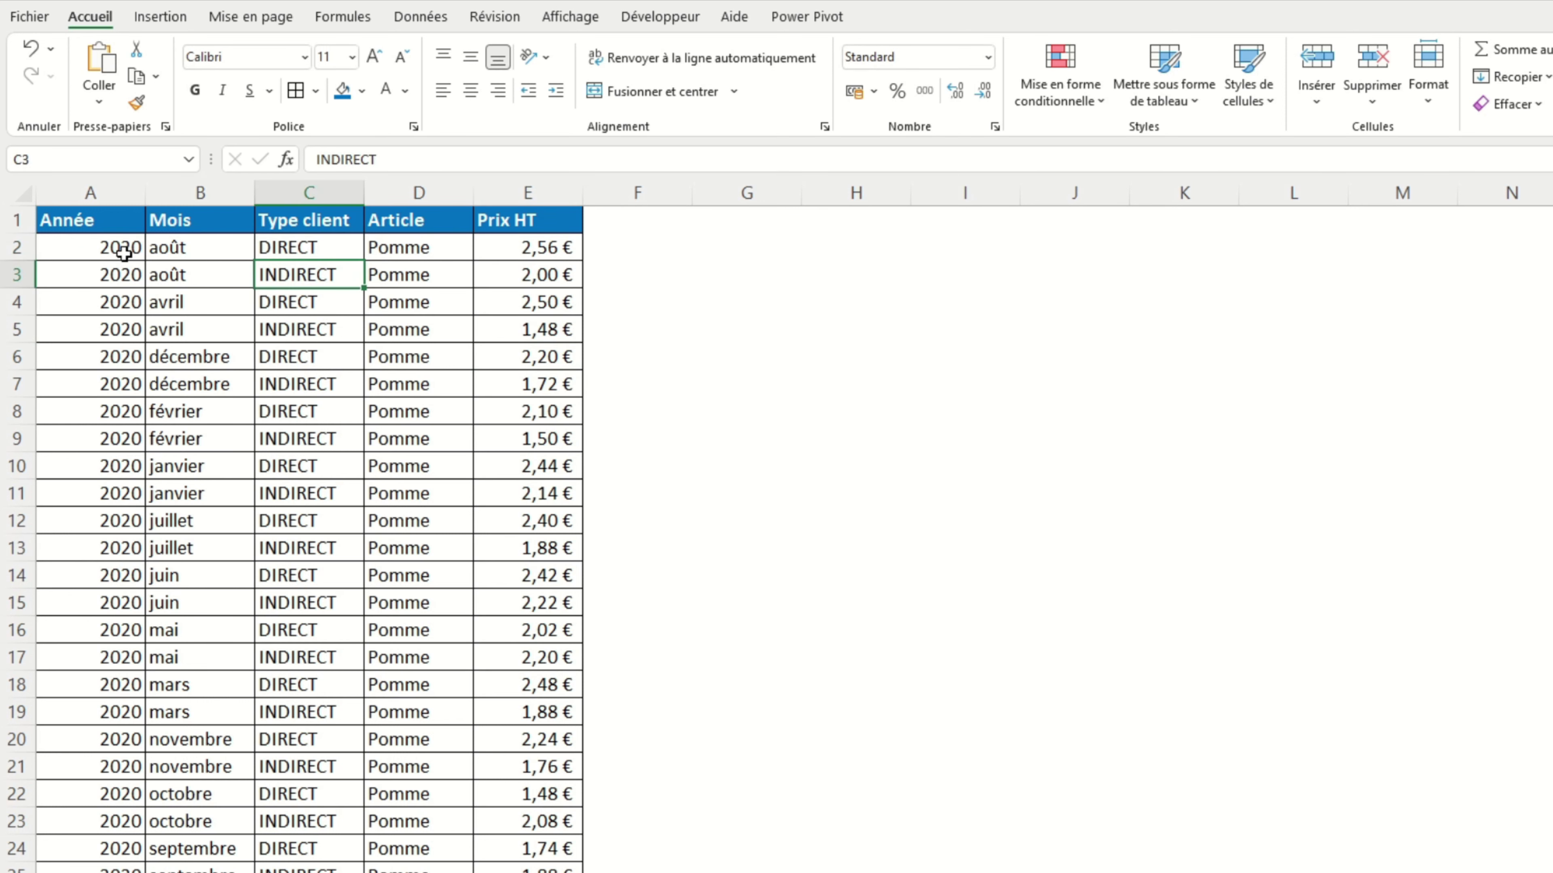
# Shade the first two price rows green, then go back to the sales sheet
pyautogui.moveTo(122, 251); pyautogui.dragTo(532, 269)
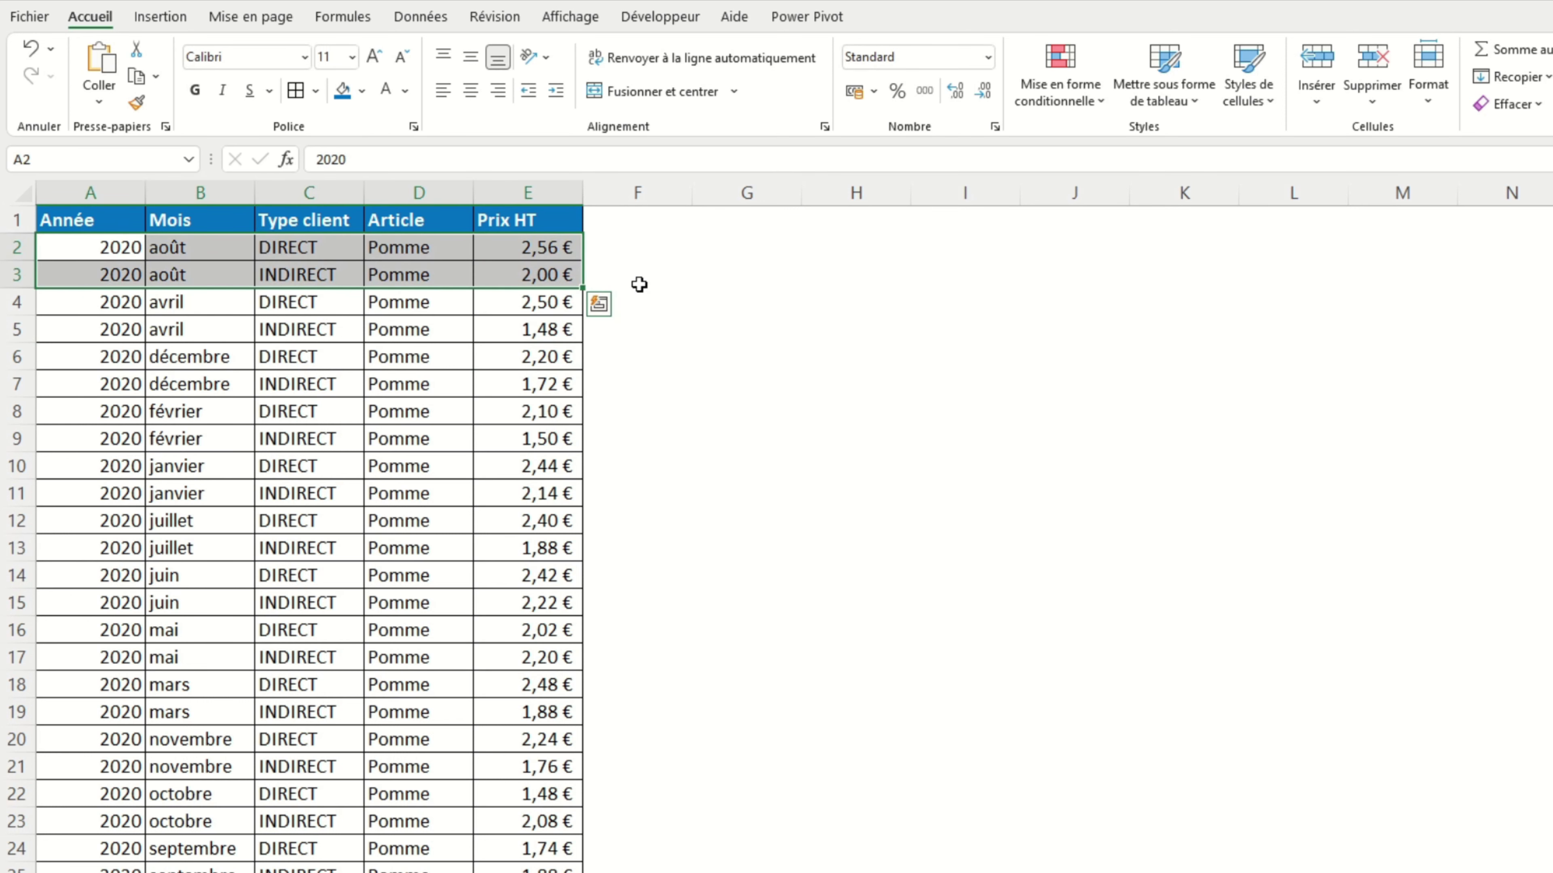
pyautogui.click(665, 336)
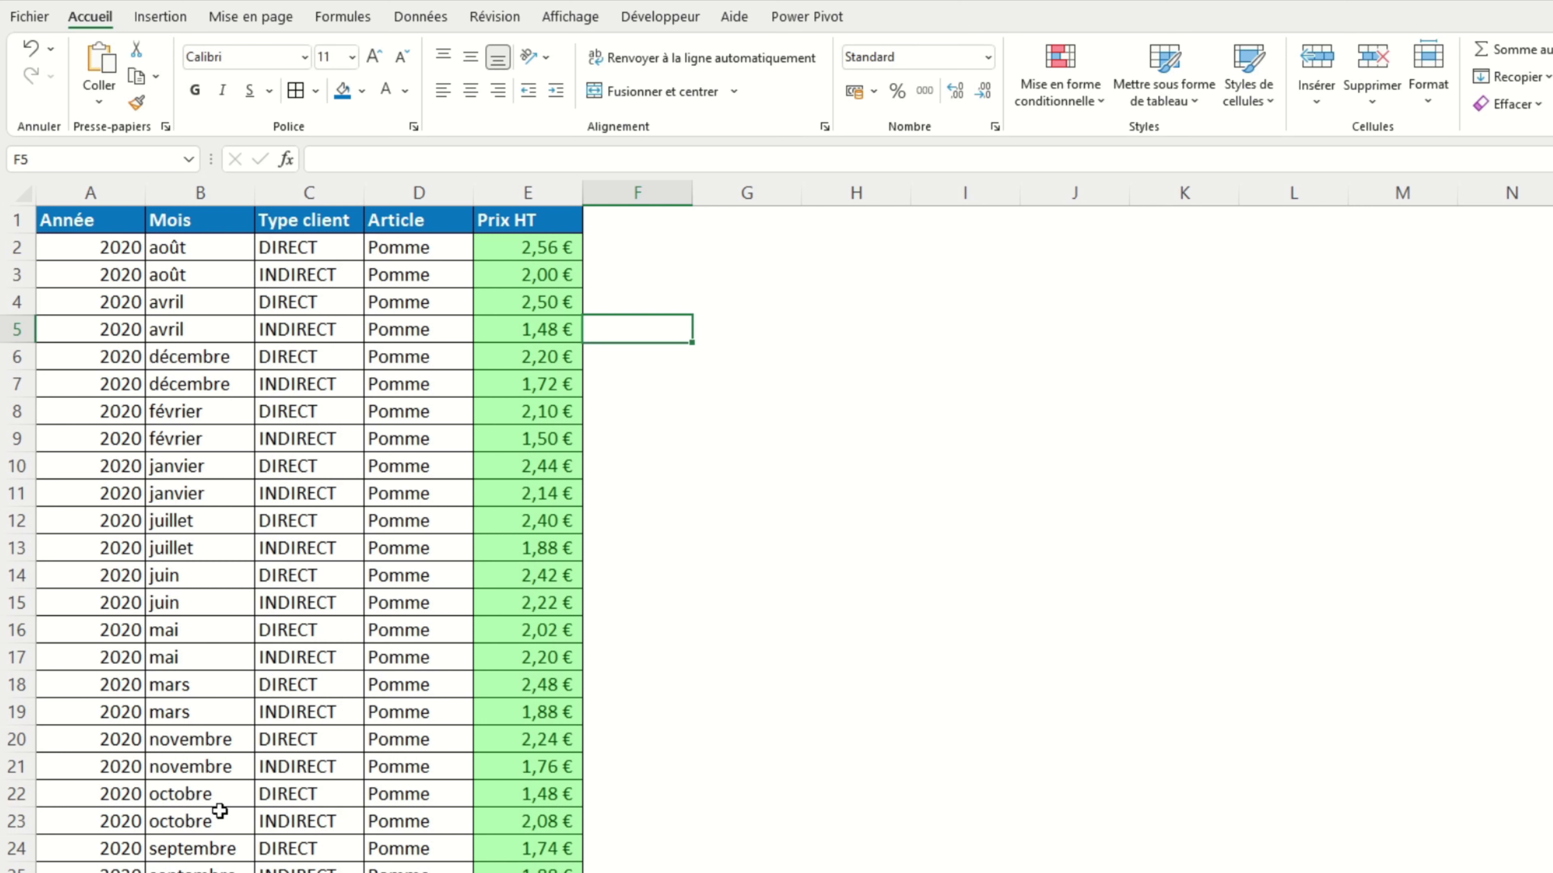
pyautogui.hotkey('ctrl', 'pagedown')
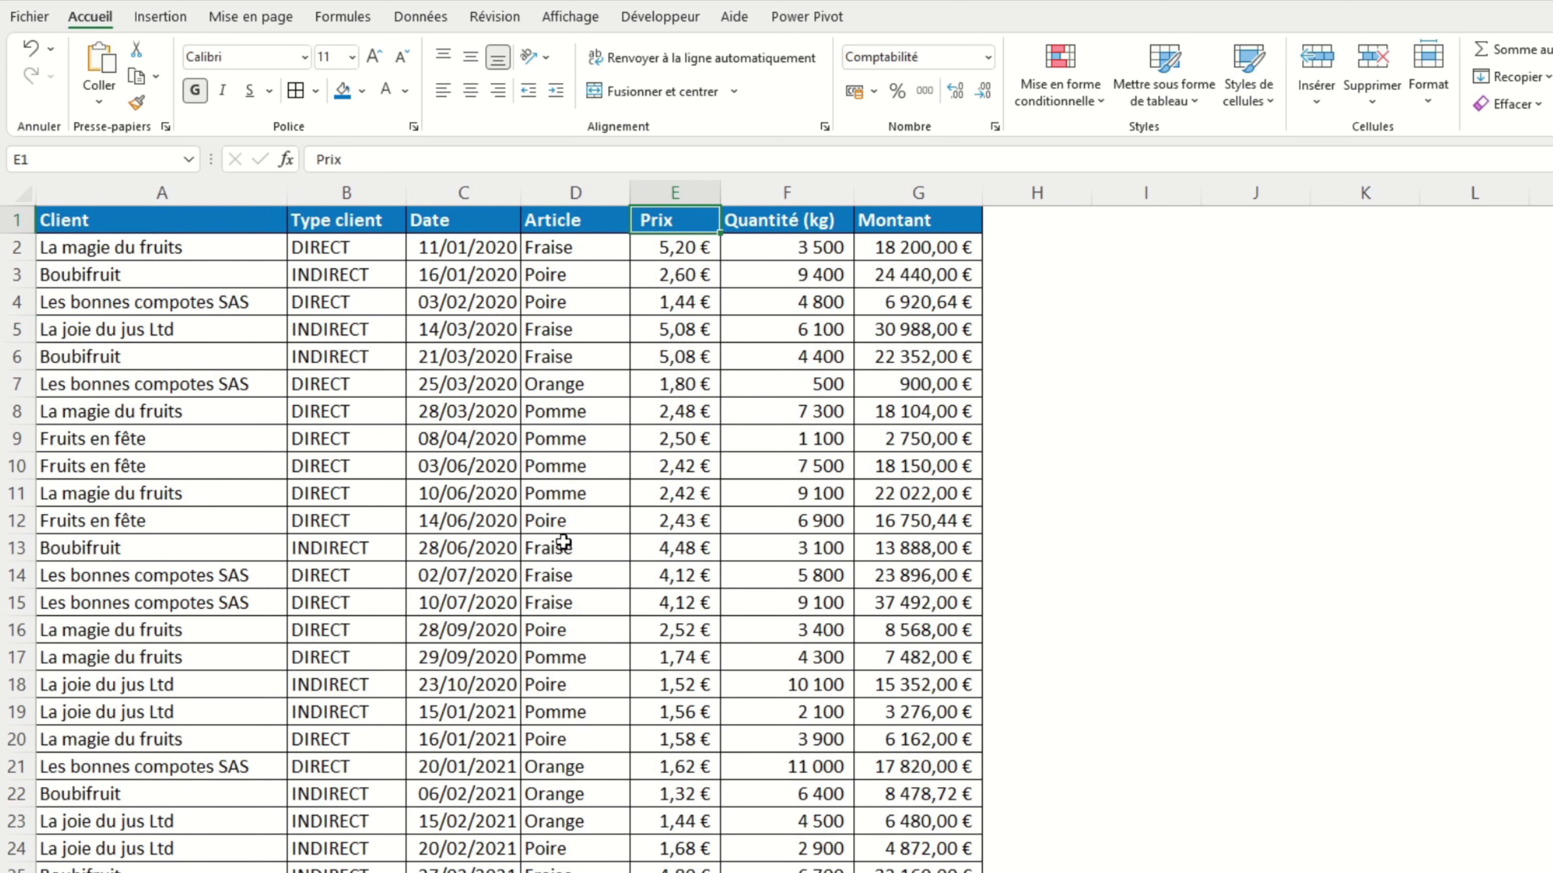
pyautogui.click(1066, 390)
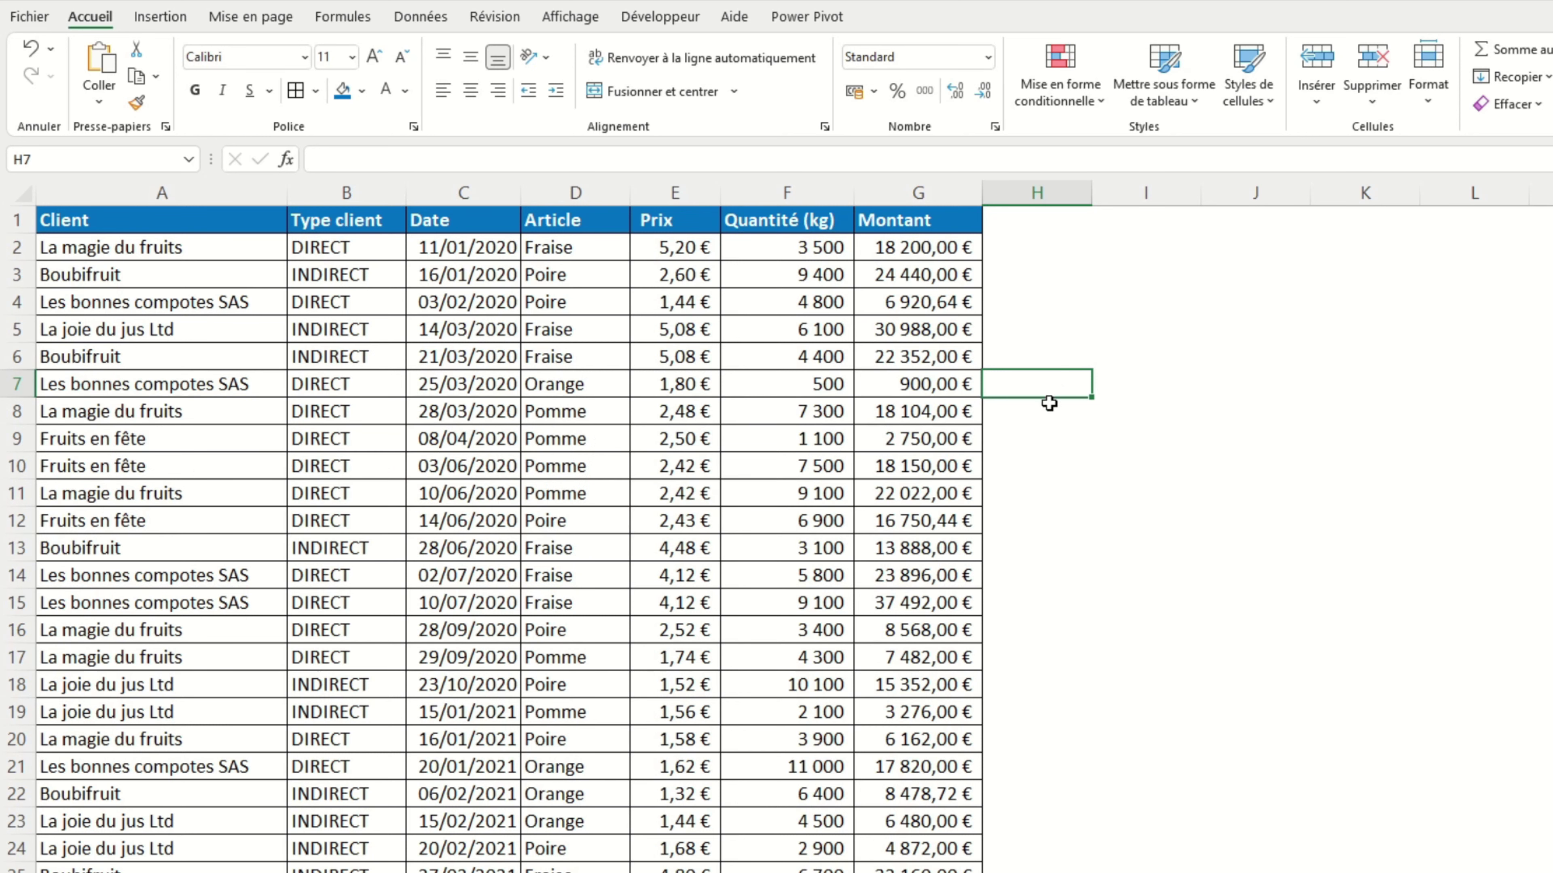
pyautogui.click(688, 208)
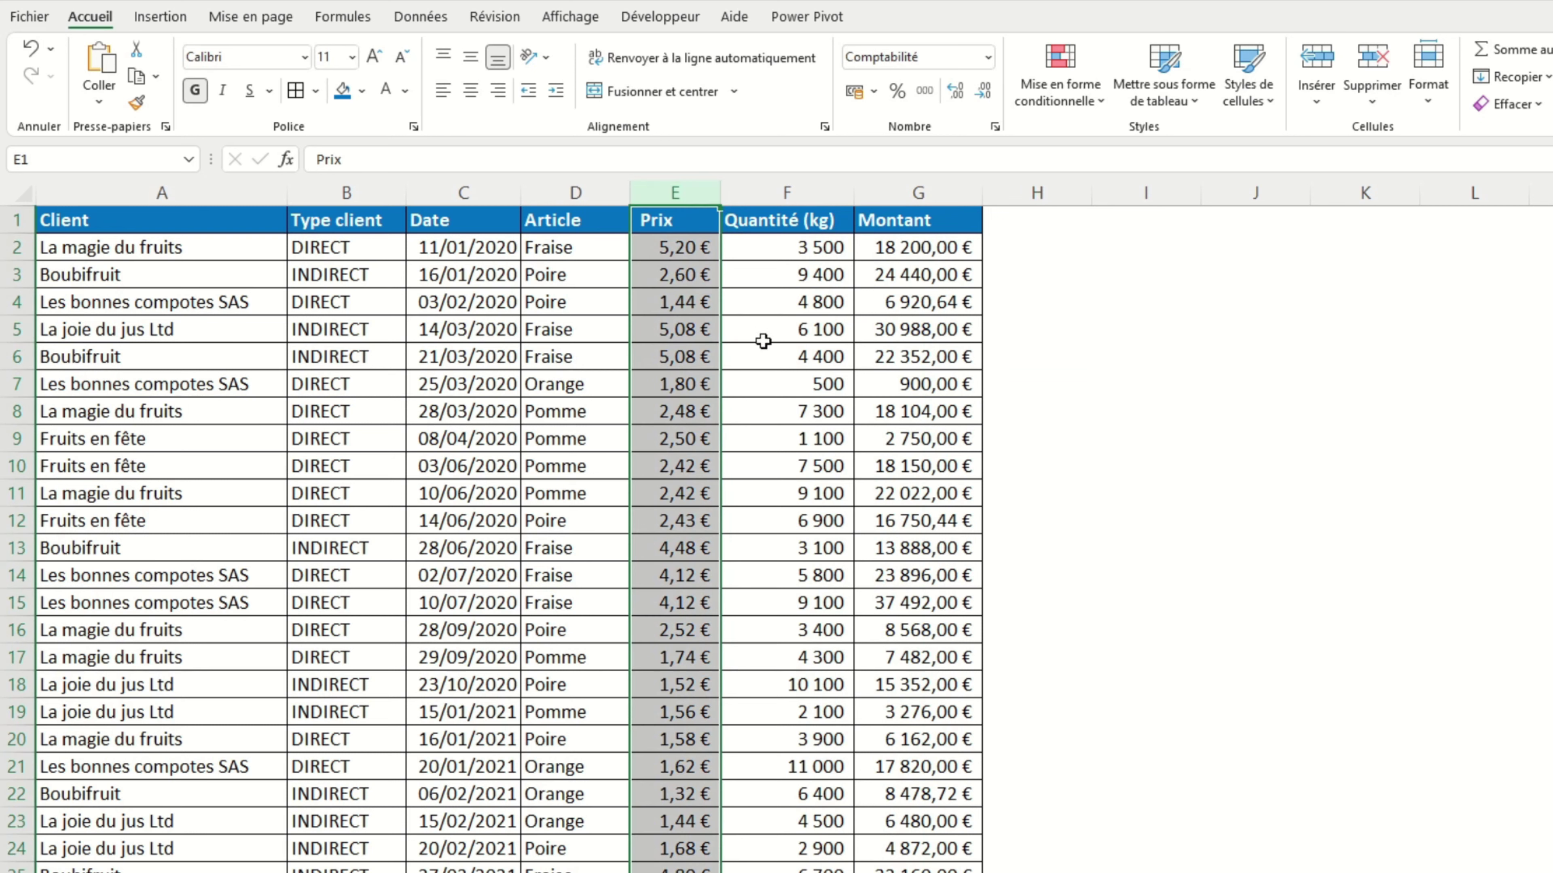
pyautogui.click(1040, 272)
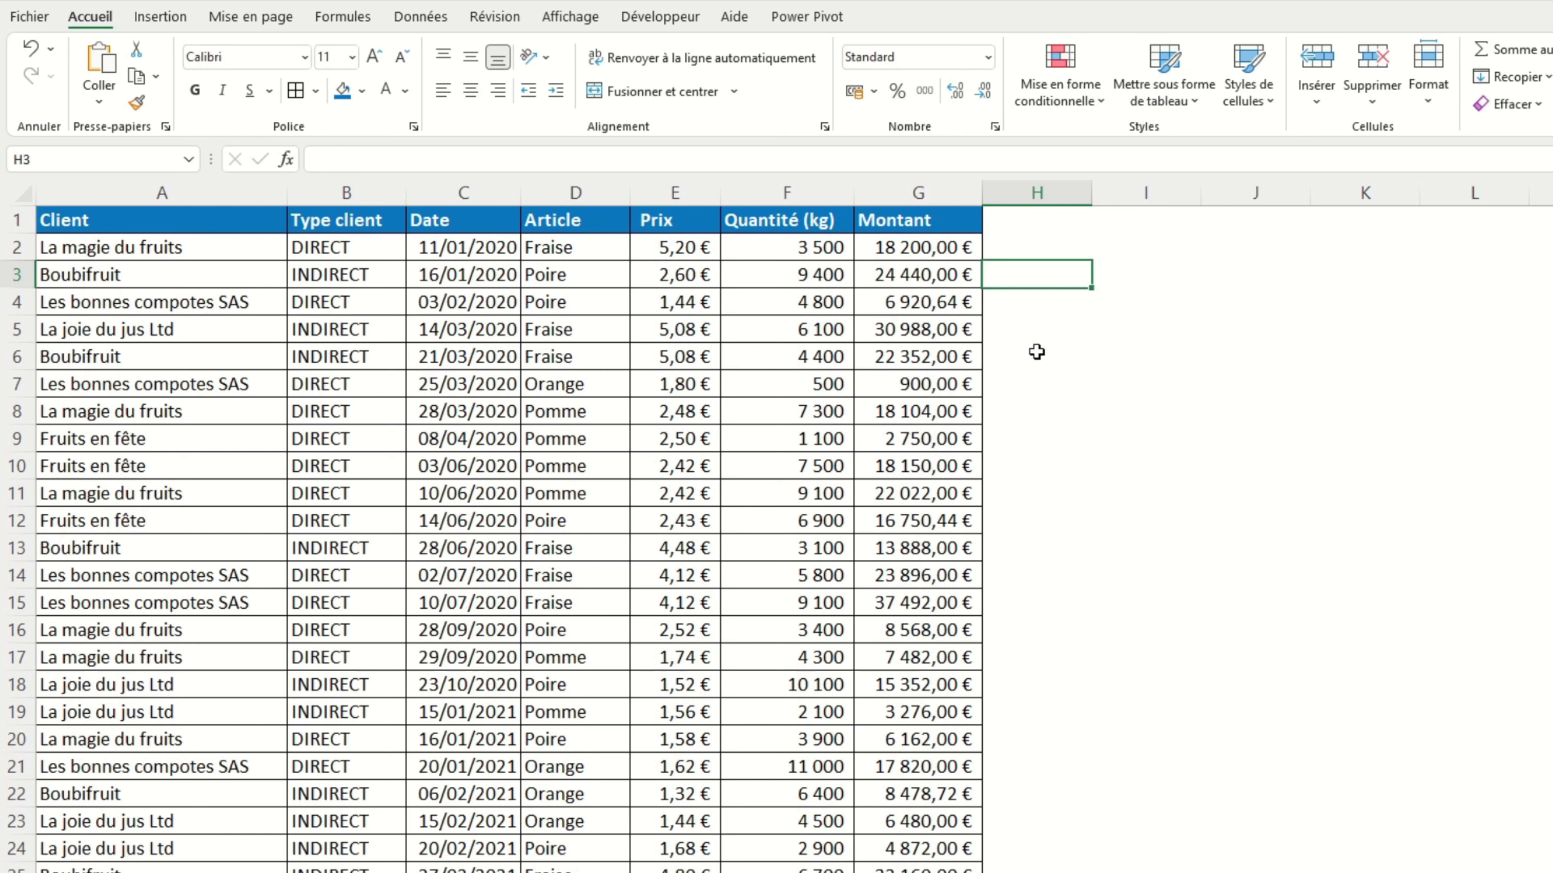
# Insert a Mois column before Article with =MOIS(C2) filled down
pyautogui.rightClick(584, 193)
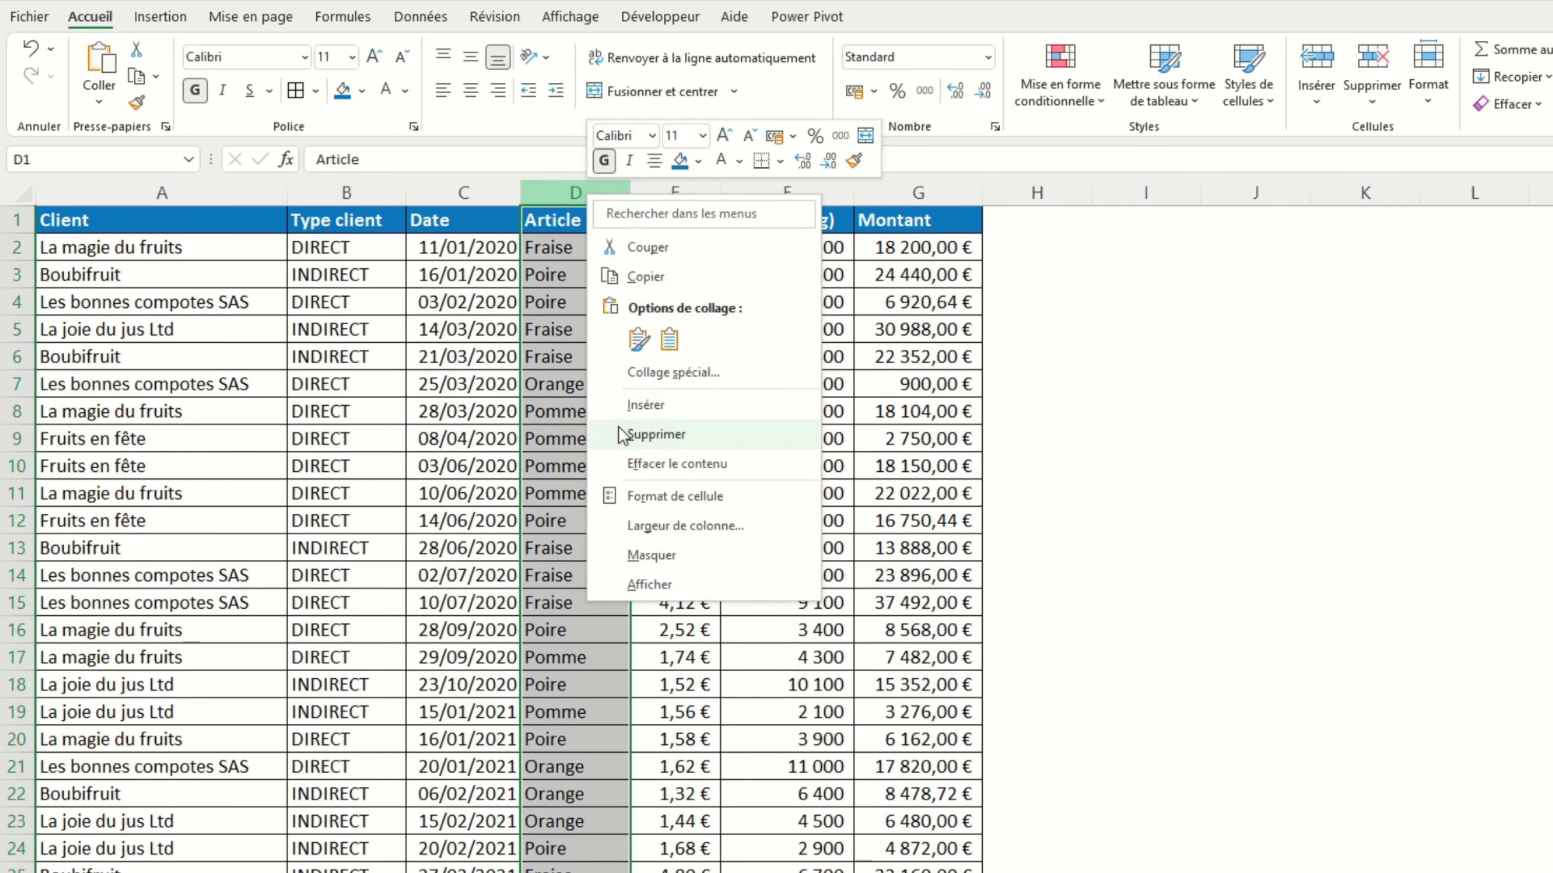
pyautogui.click(642, 405)
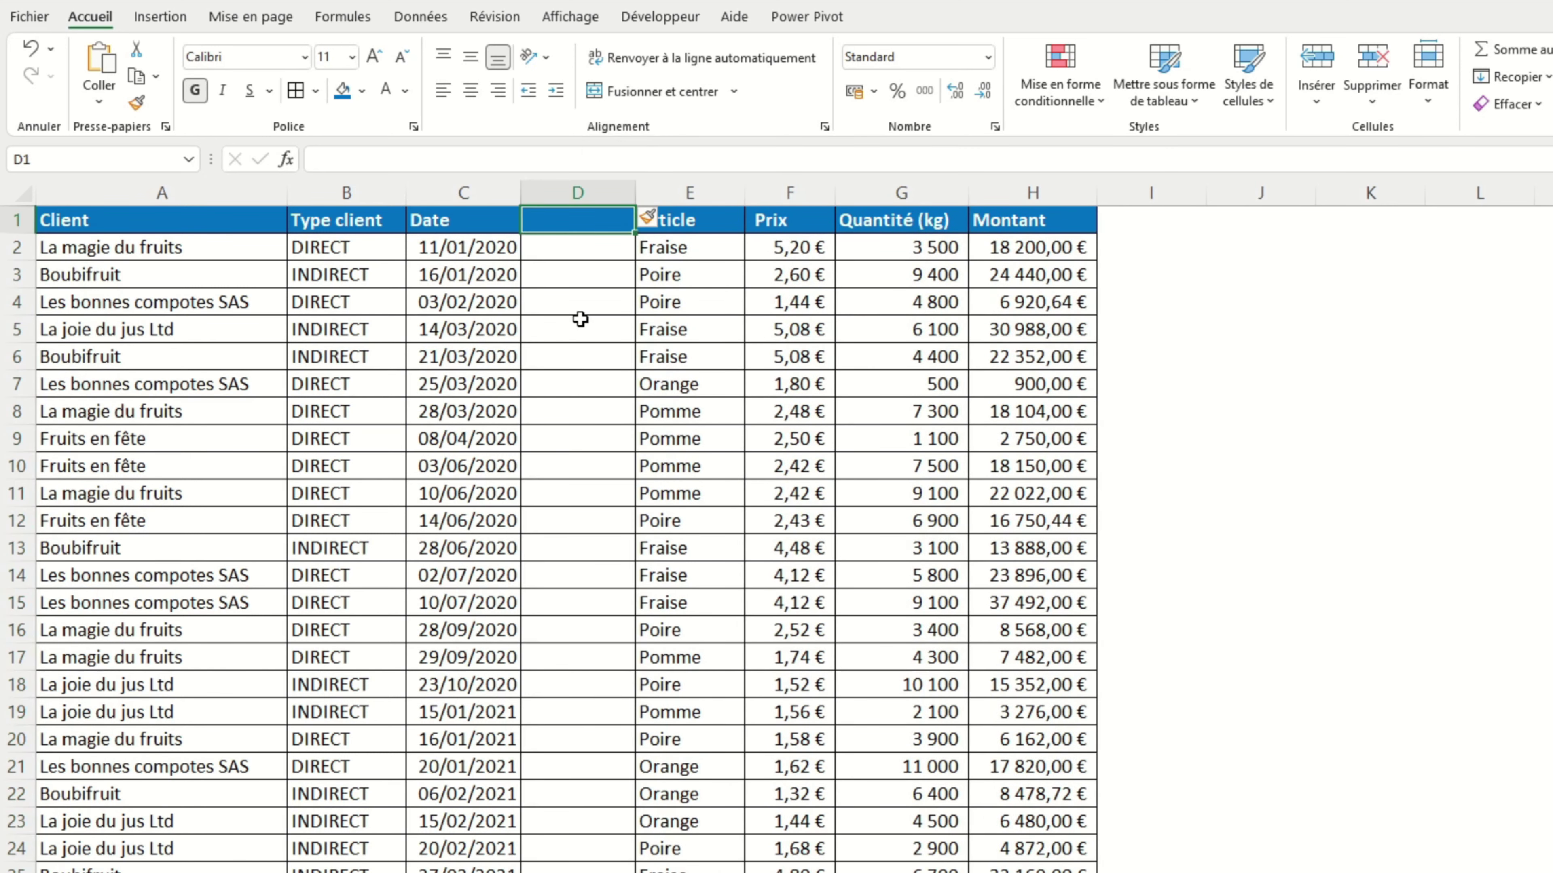
pyautogui.write('Mois')
pyautogui.press('Return')
pyautogui.write('=mois(c2')
pyautogui.press('Return')
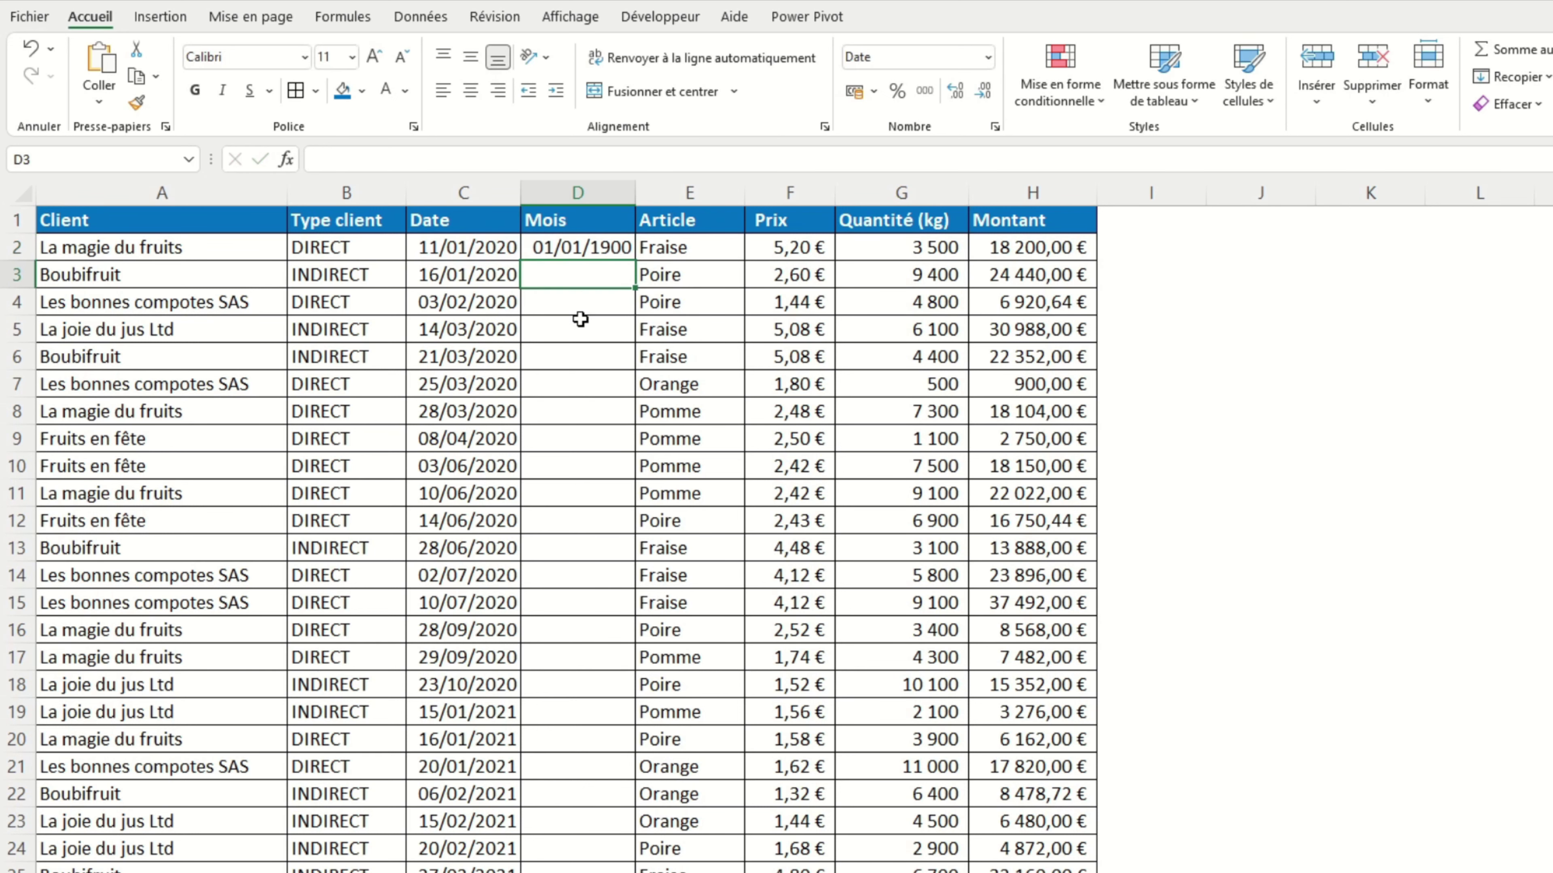
pyautogui.click(605, 247)
pyautogui.doubleClick(633, 261)
# Format the Mois column as Standard so months show as plain numbers
pyautogui.click(978, 61)
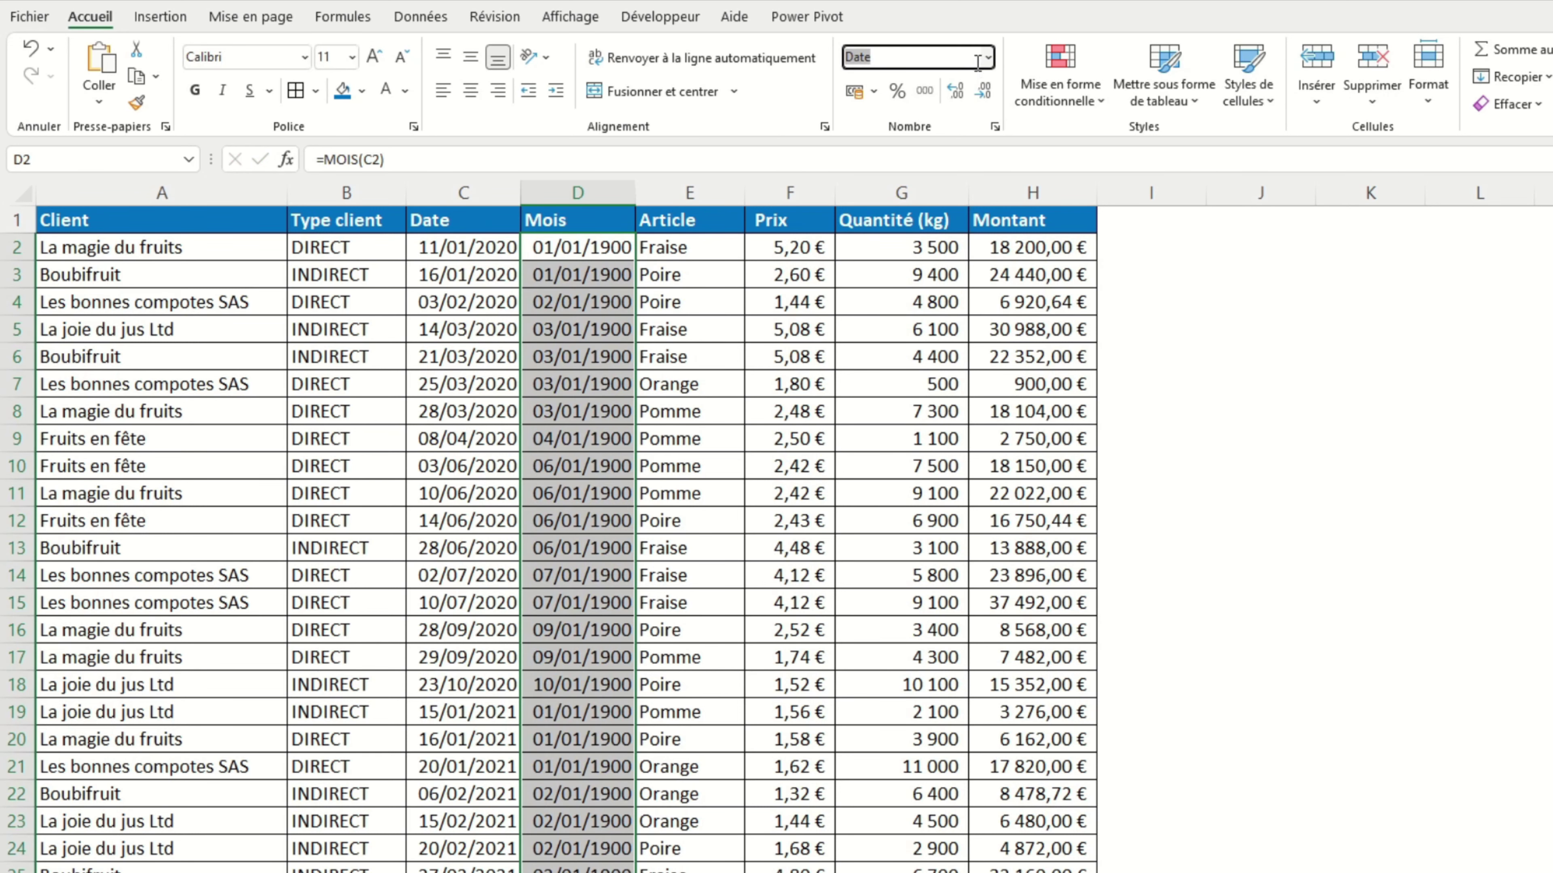
pyautogui.click(987, 57)
pyautogui.click(929, 86)
pyautogui.click(1259, 357)
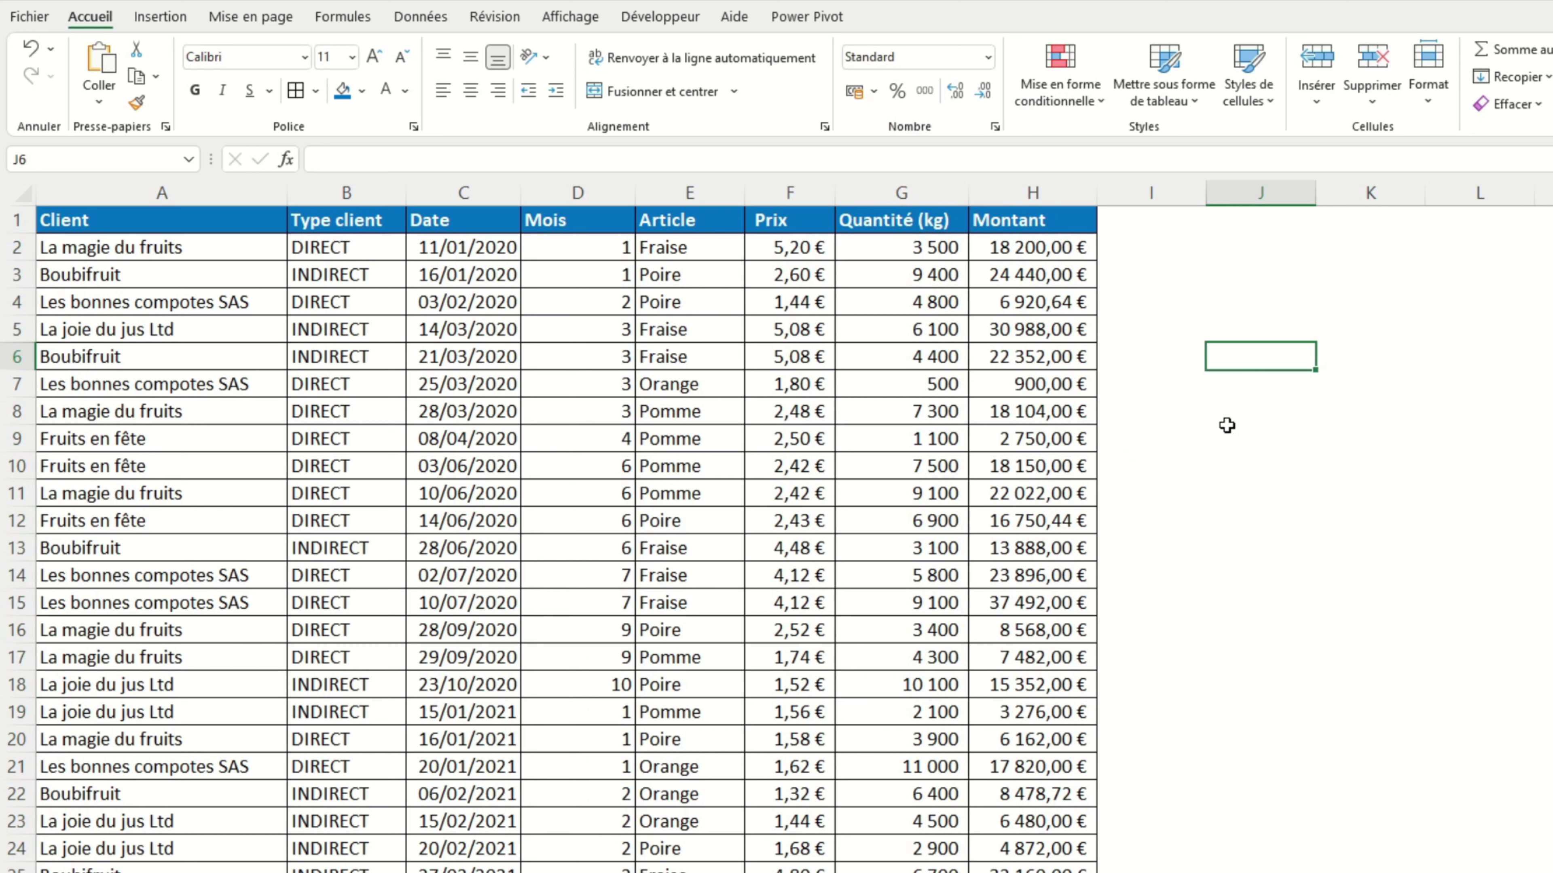
# Build a 1–12 month table in K:L, from 1 janvier to 12 décembre
pyautogui.click(1362, 228)
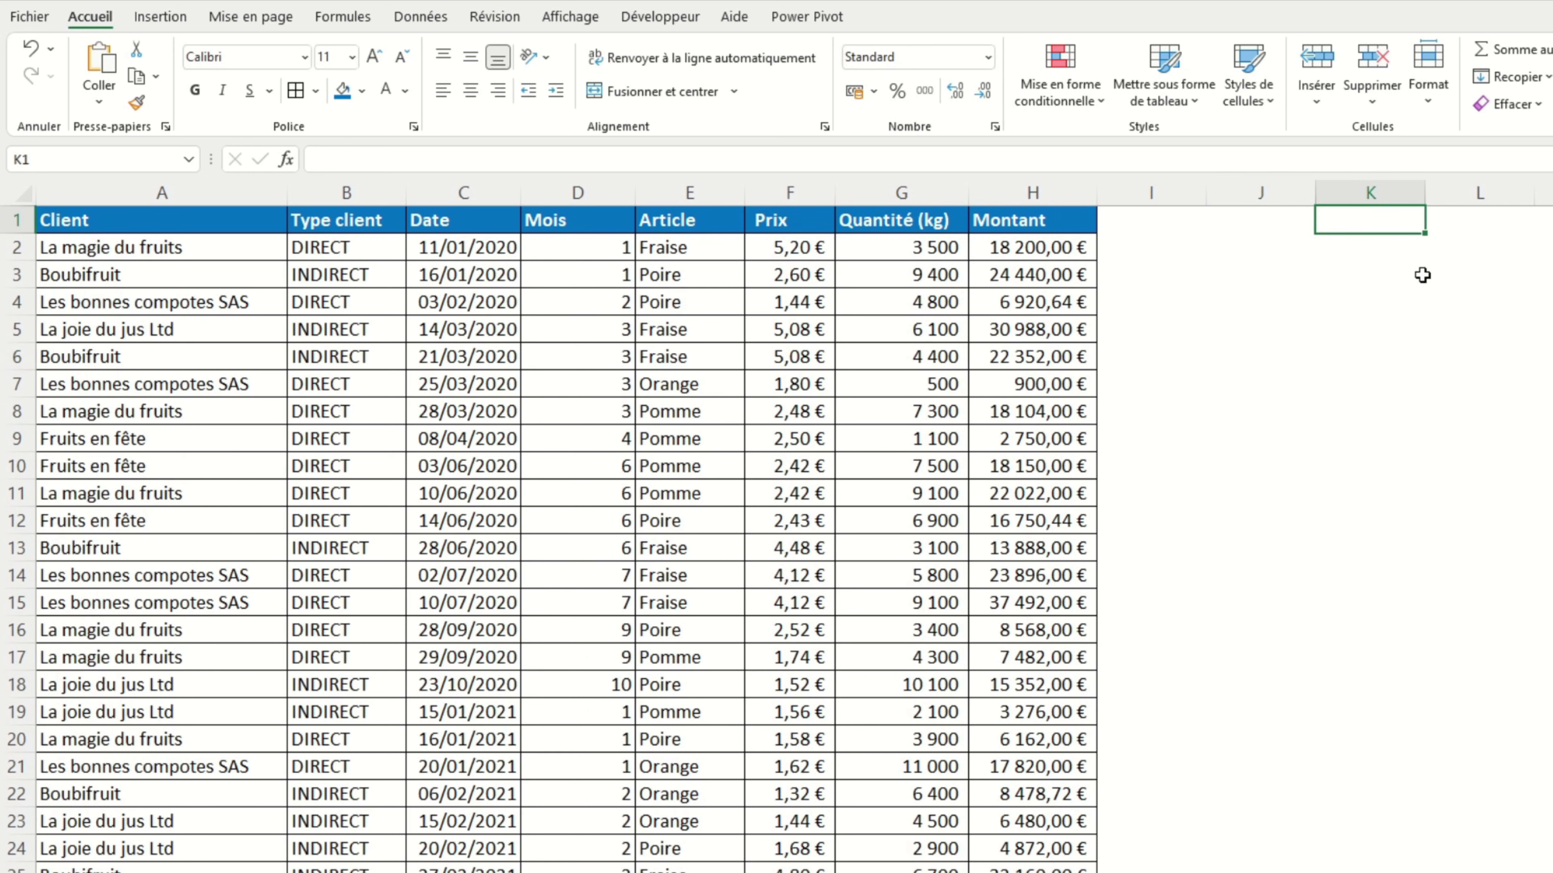
pyautogui.write('1')
pyautogui.press('Tab')
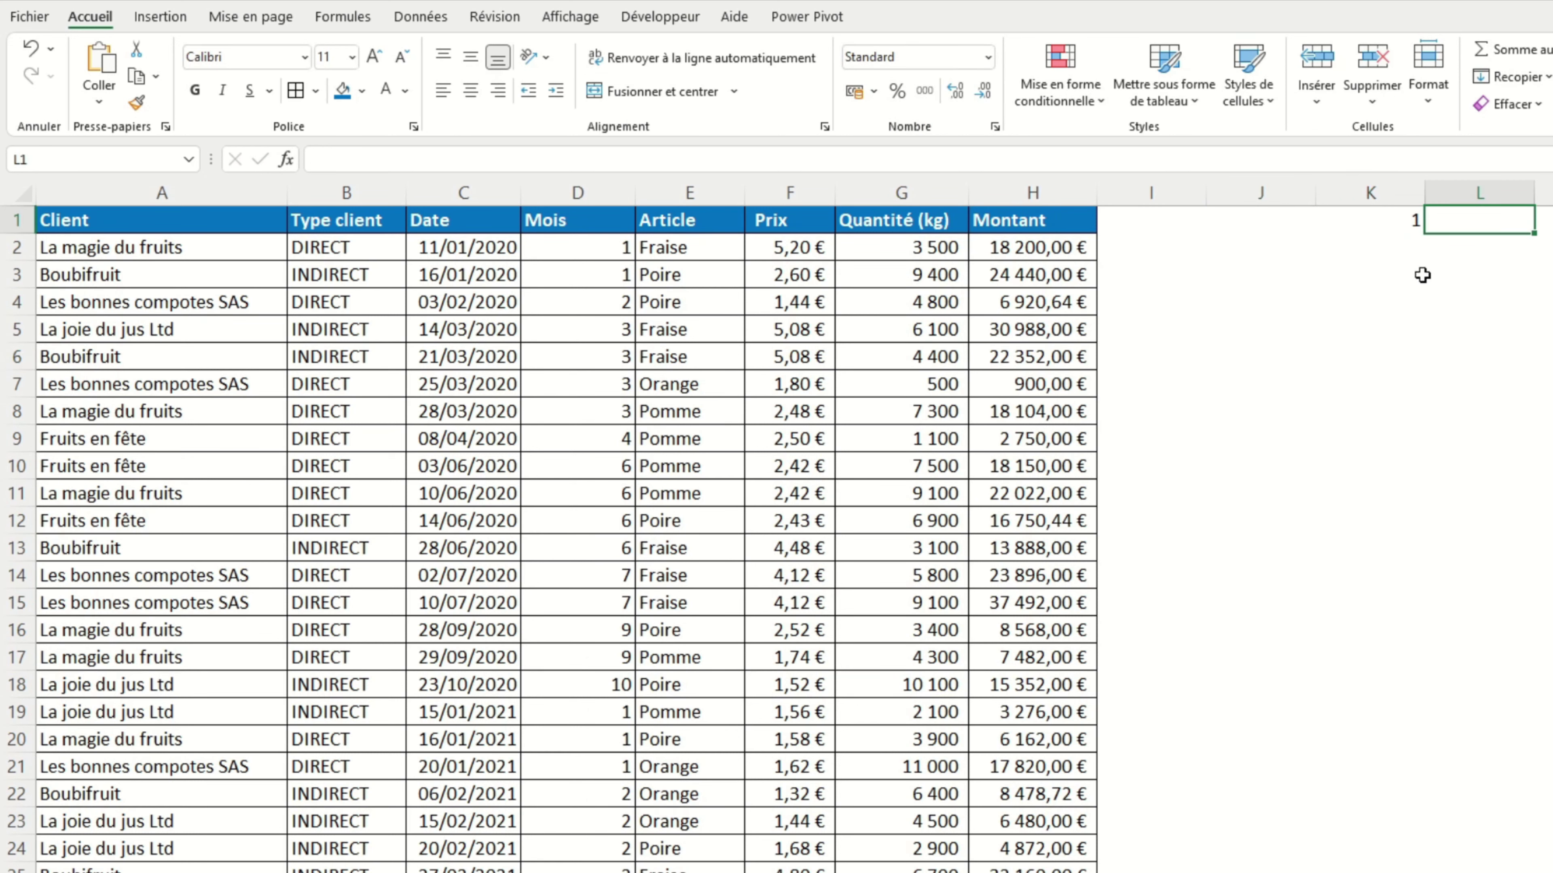
pyautogui.write('janvier')
pyautogui.press('Return')
pyautogui.moveTo(1412, 223)
pyautogui.mouseDown()
pyautogui.moveTo(1462, 219)
pyautogui.moveTo(1521, 543)
pyautogui.mouseUp()
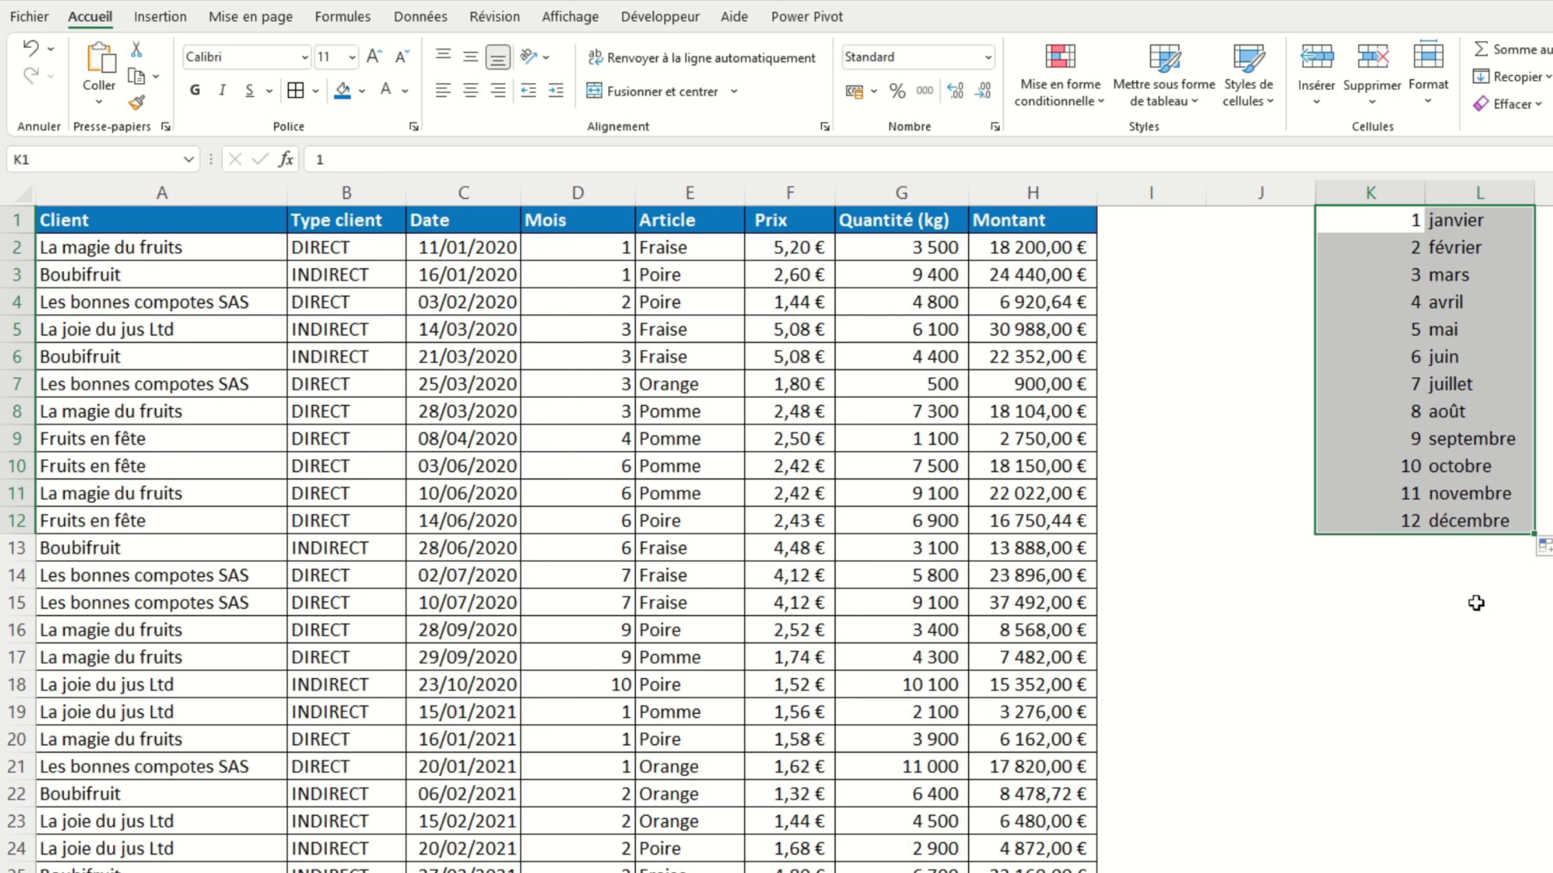
pyautogui.click(556, 245)
# Change D2 to =RECHERCHEV(MOIS(C2);K:L;2;0) and fill it down the Mois column
pyautogui.click(319, 159)
pyautogui.write('recherchev(MOIS(C2)')
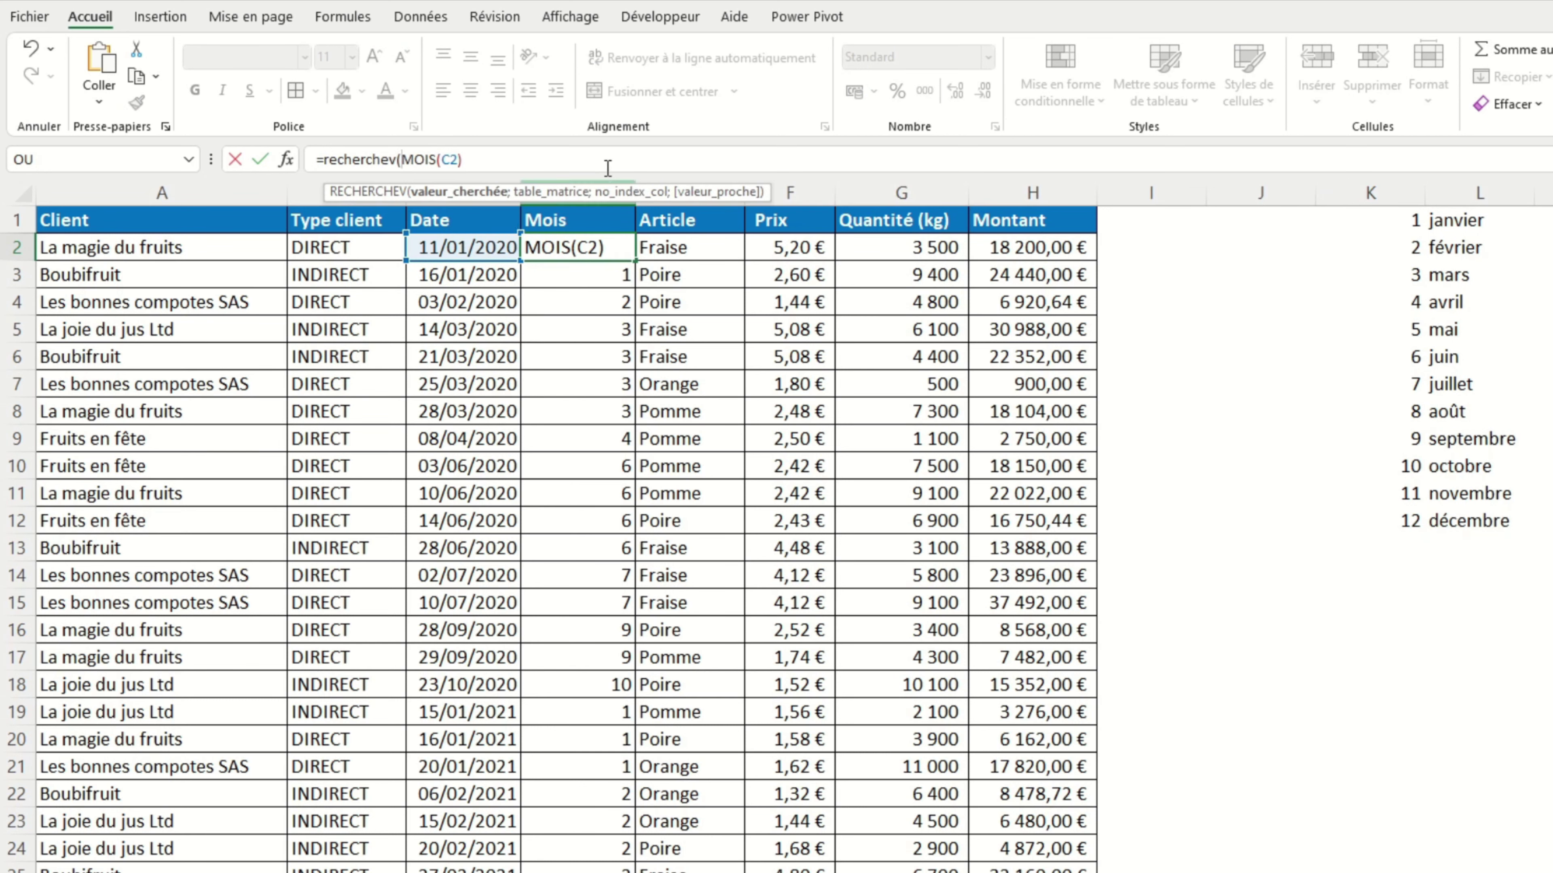
pyautogui.write(';')
pyautogui.moveTo(1369, 192); pyautogui.dragTo(1479, 193)
pyautogui.write(';2;0')
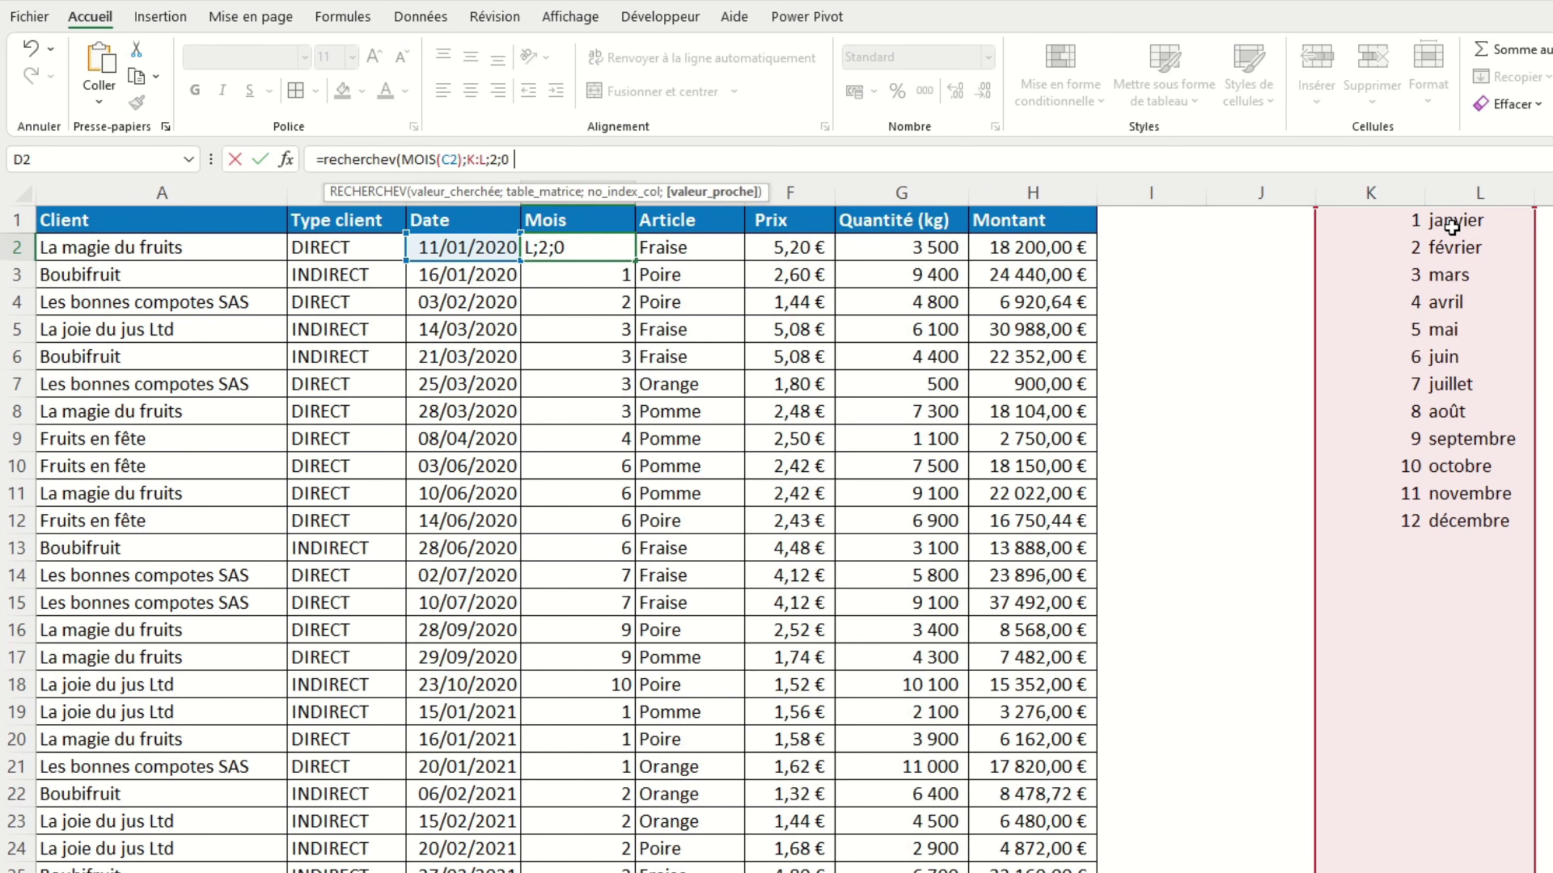
pyautogui.press('Return')
pyautogui.click(594, 250)
pyautogui.doubleClick(638, 262)
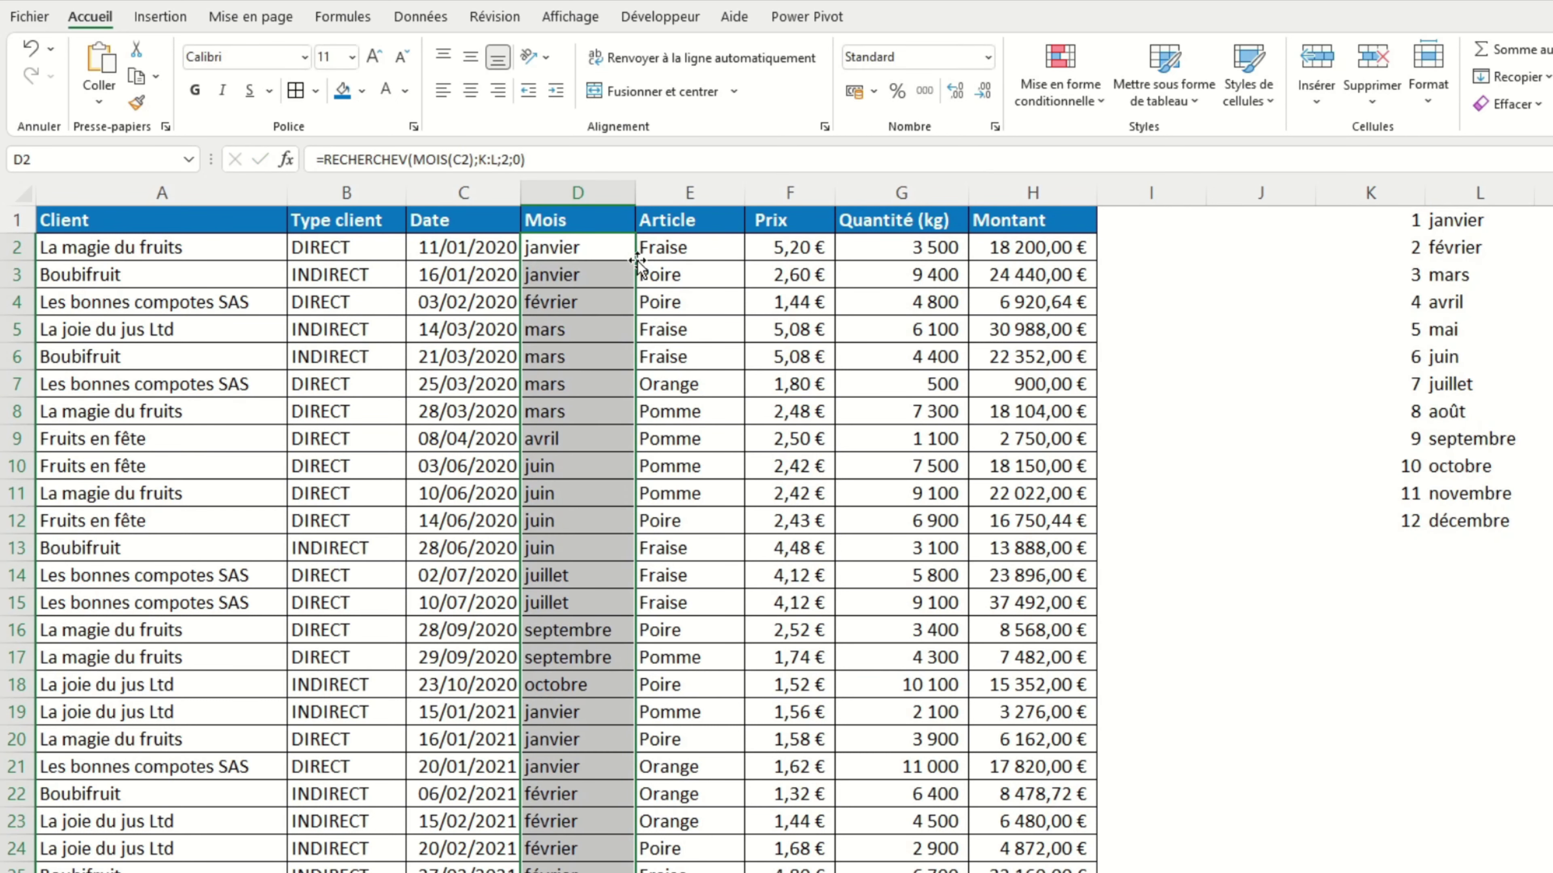
pyautogui.click(581, 306)
pyautogui.click(1140, 352)
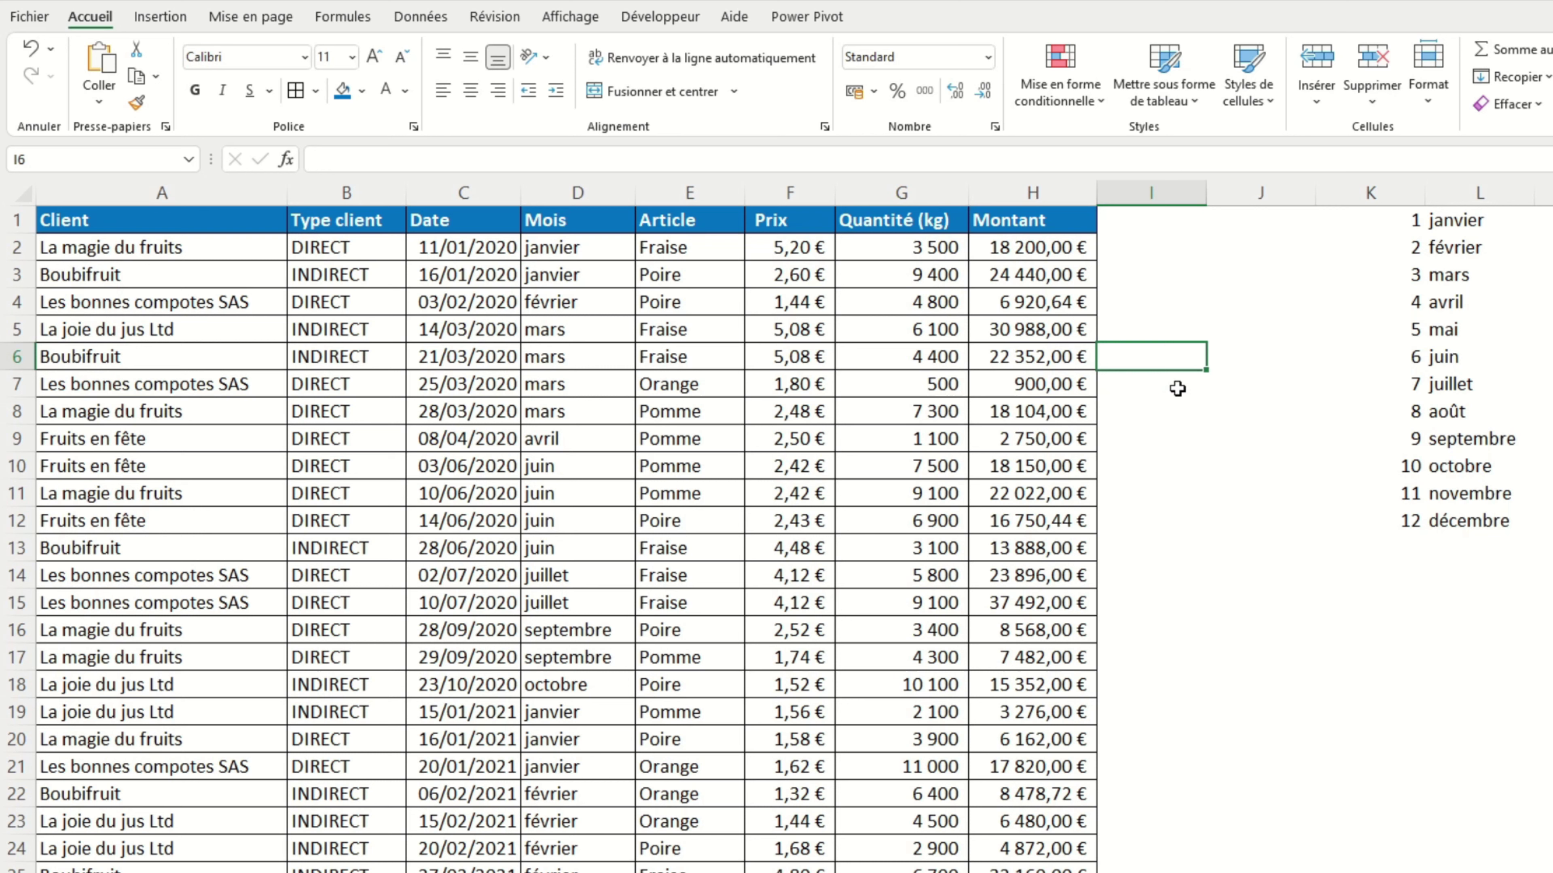
# Add a Prix théorique header in I1 and widen column I to fit it
pyautogui.click(1174, 223)
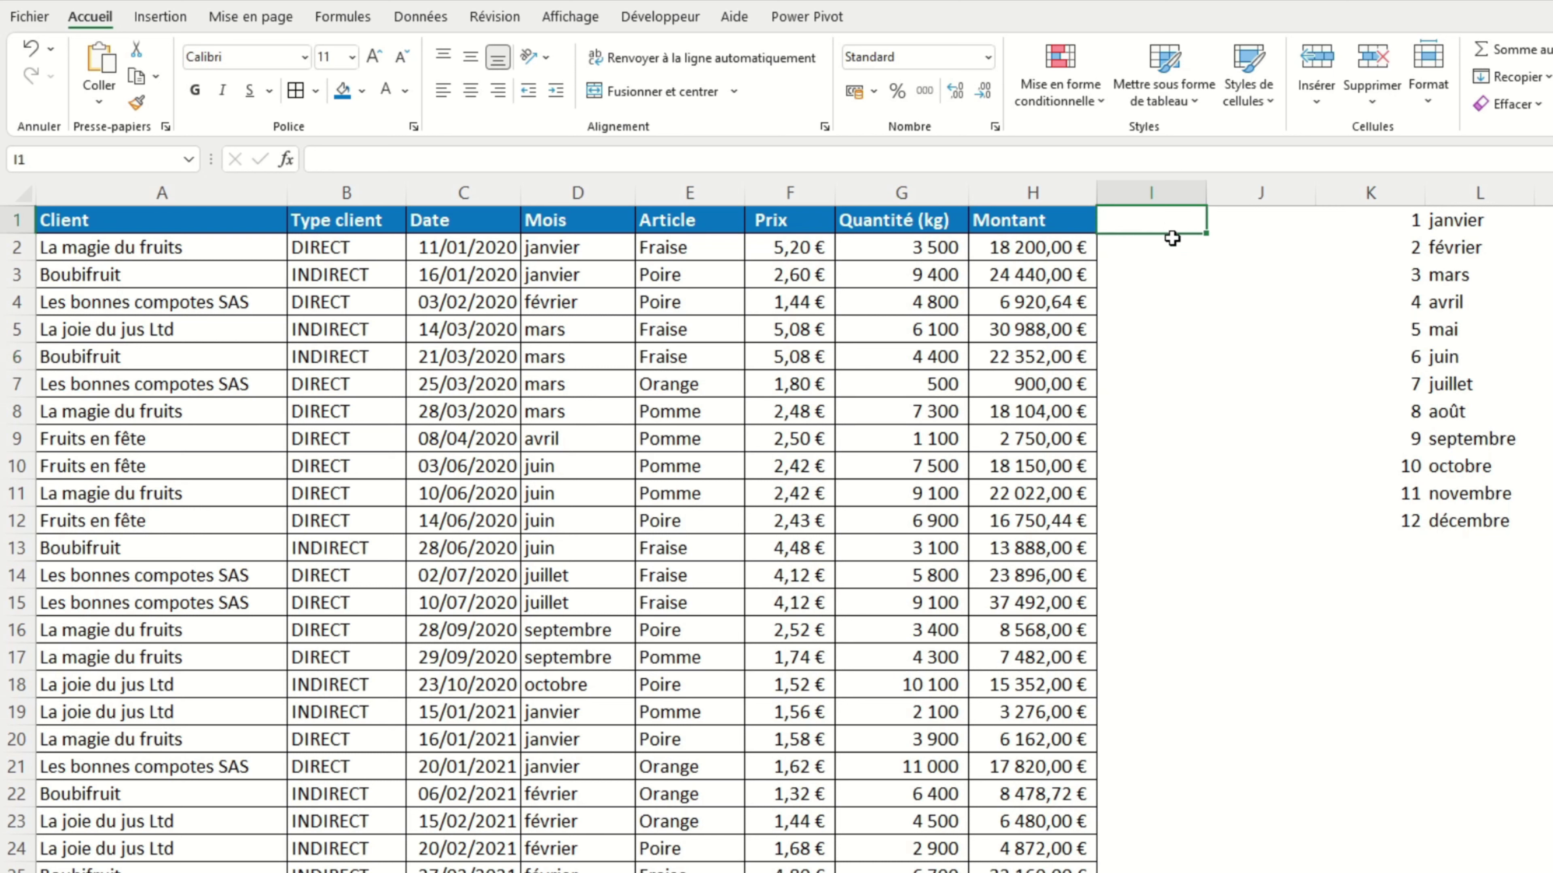
pyautogui.write('Pri')
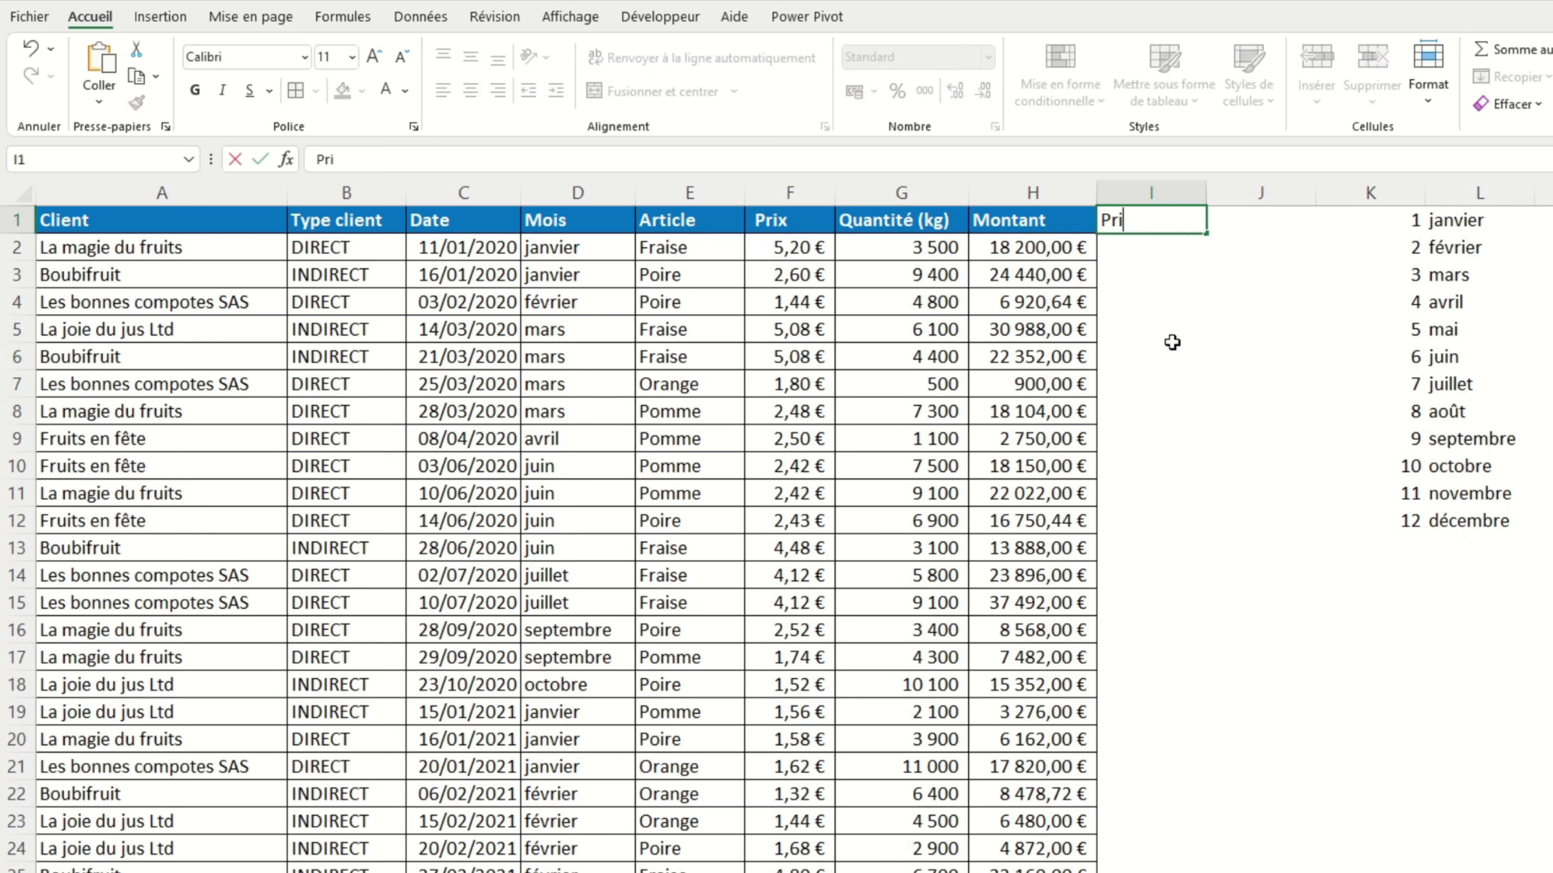
pyautogui.write('x théorique')
pyautogui.press('Return')
pyautogui.doubleClick(1202, 195)
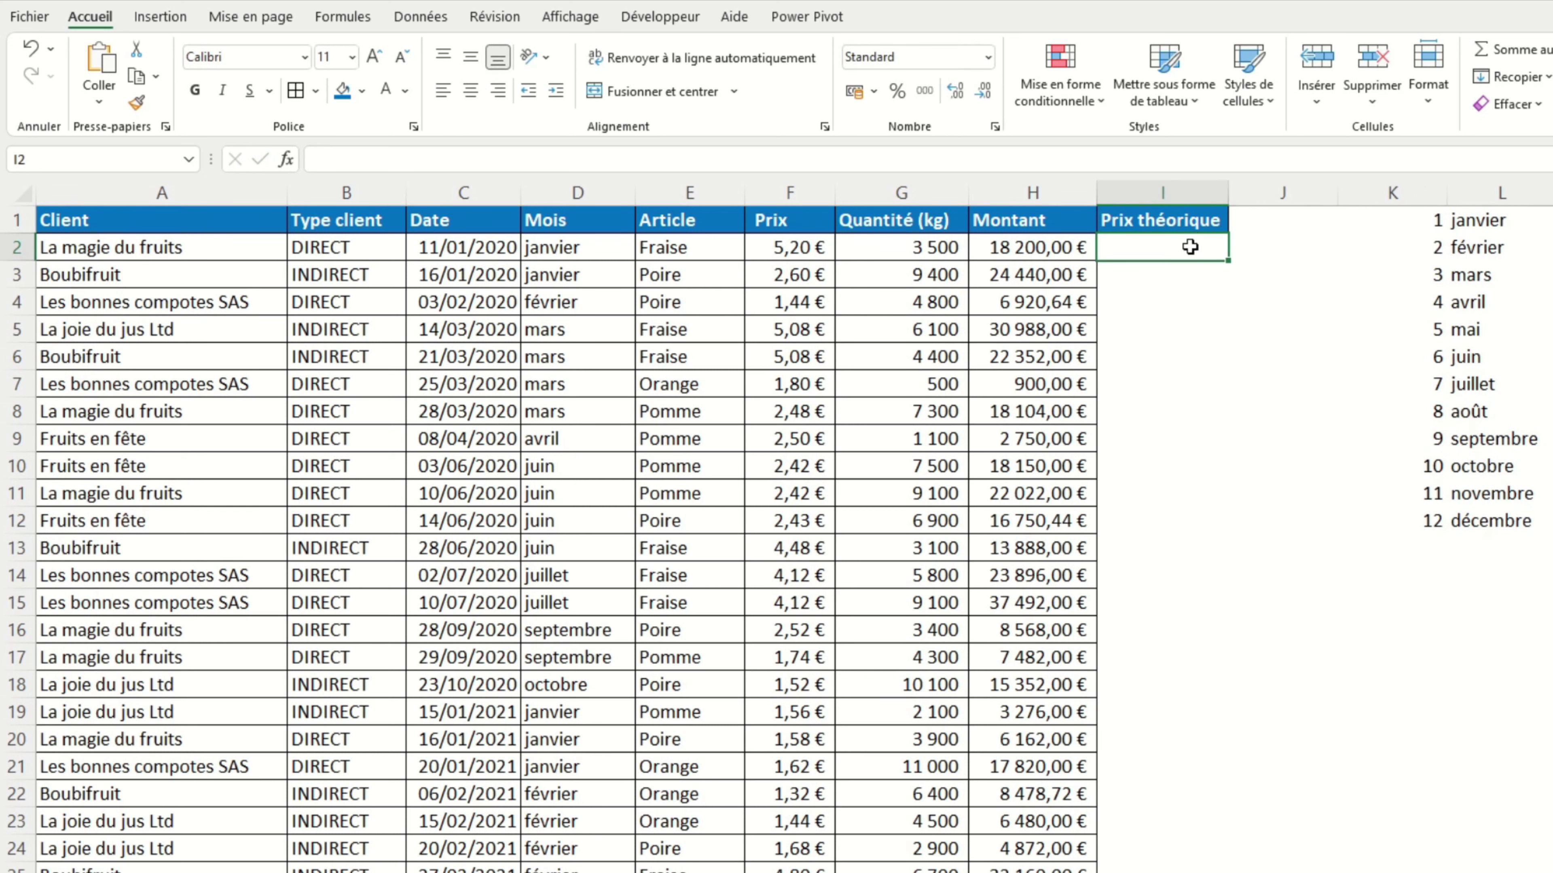
# Start =SOMME.SI.ENS in I2 summing 'prix standards' Prix HT, with Article as first criteria range
pyautogui.write('=somme.si')
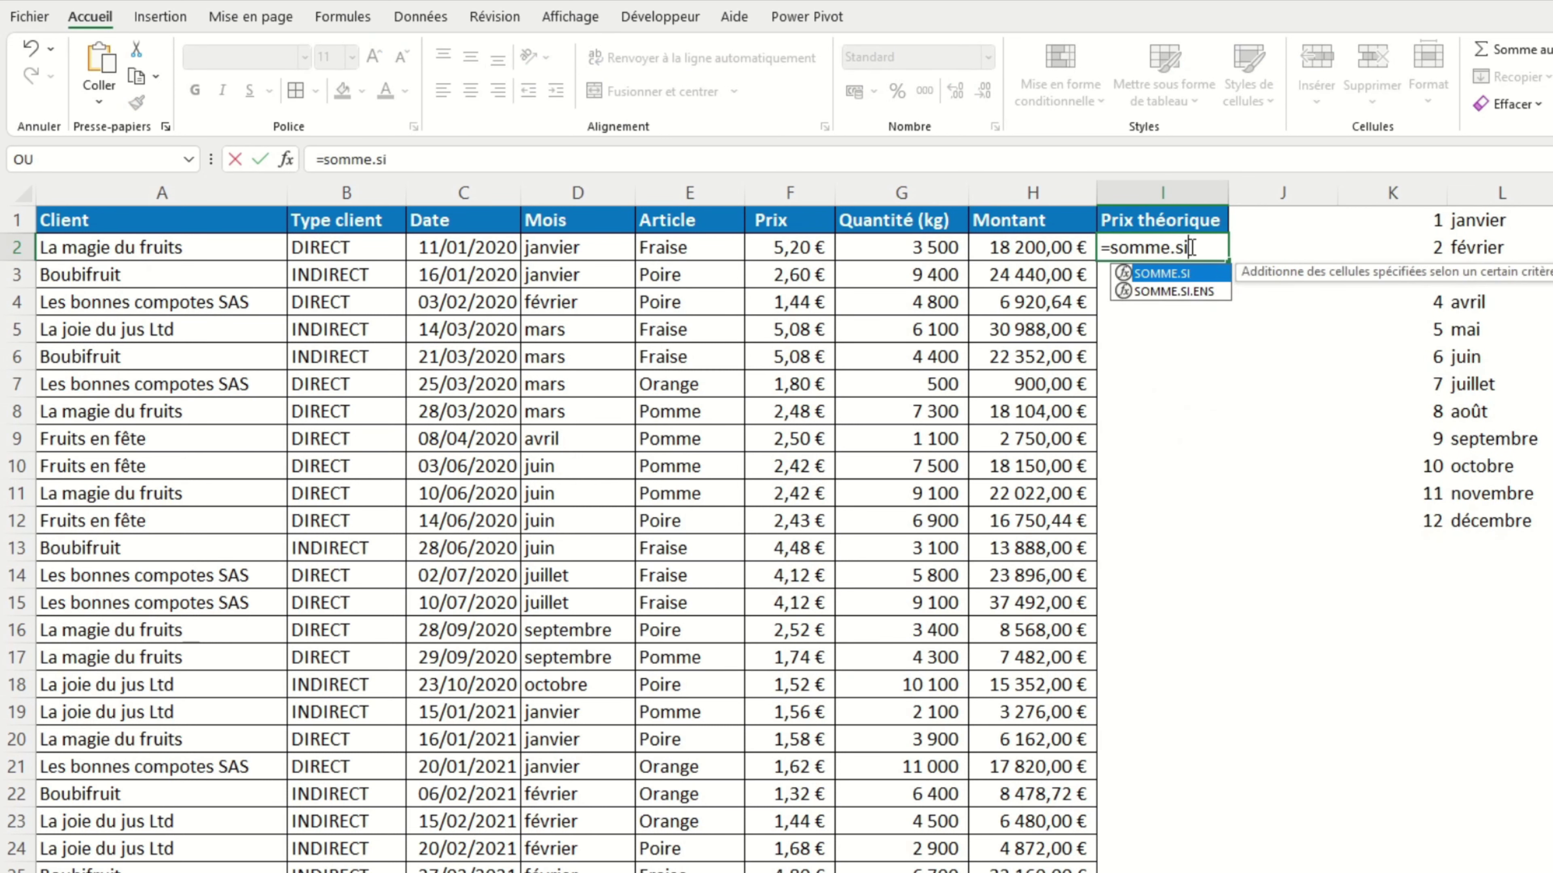
pyautogui.write('.ens(')
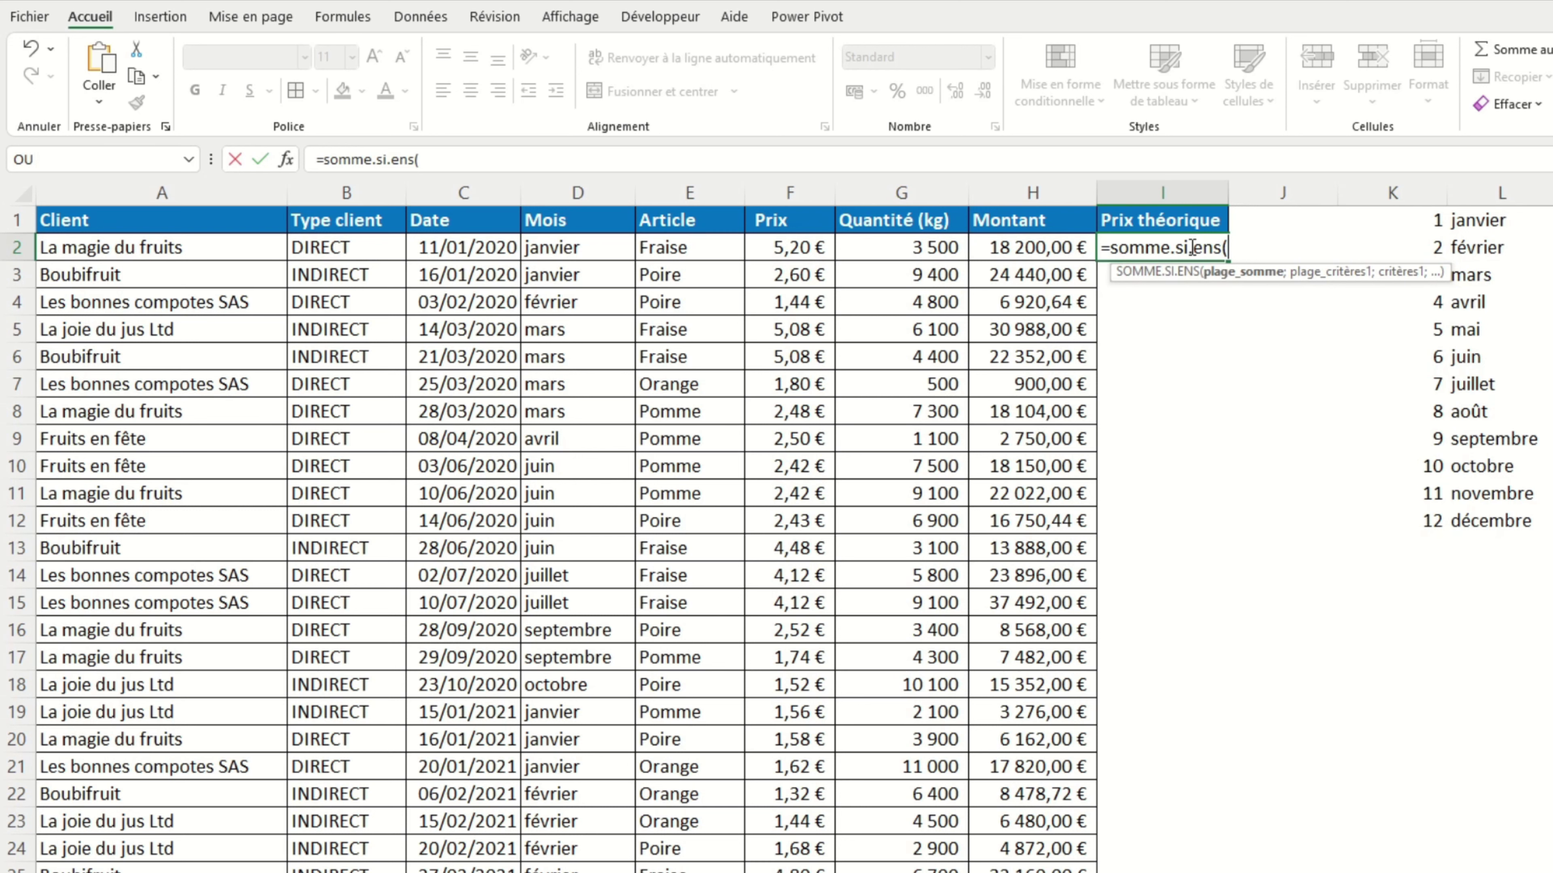
pyautogui.click(397, 865)
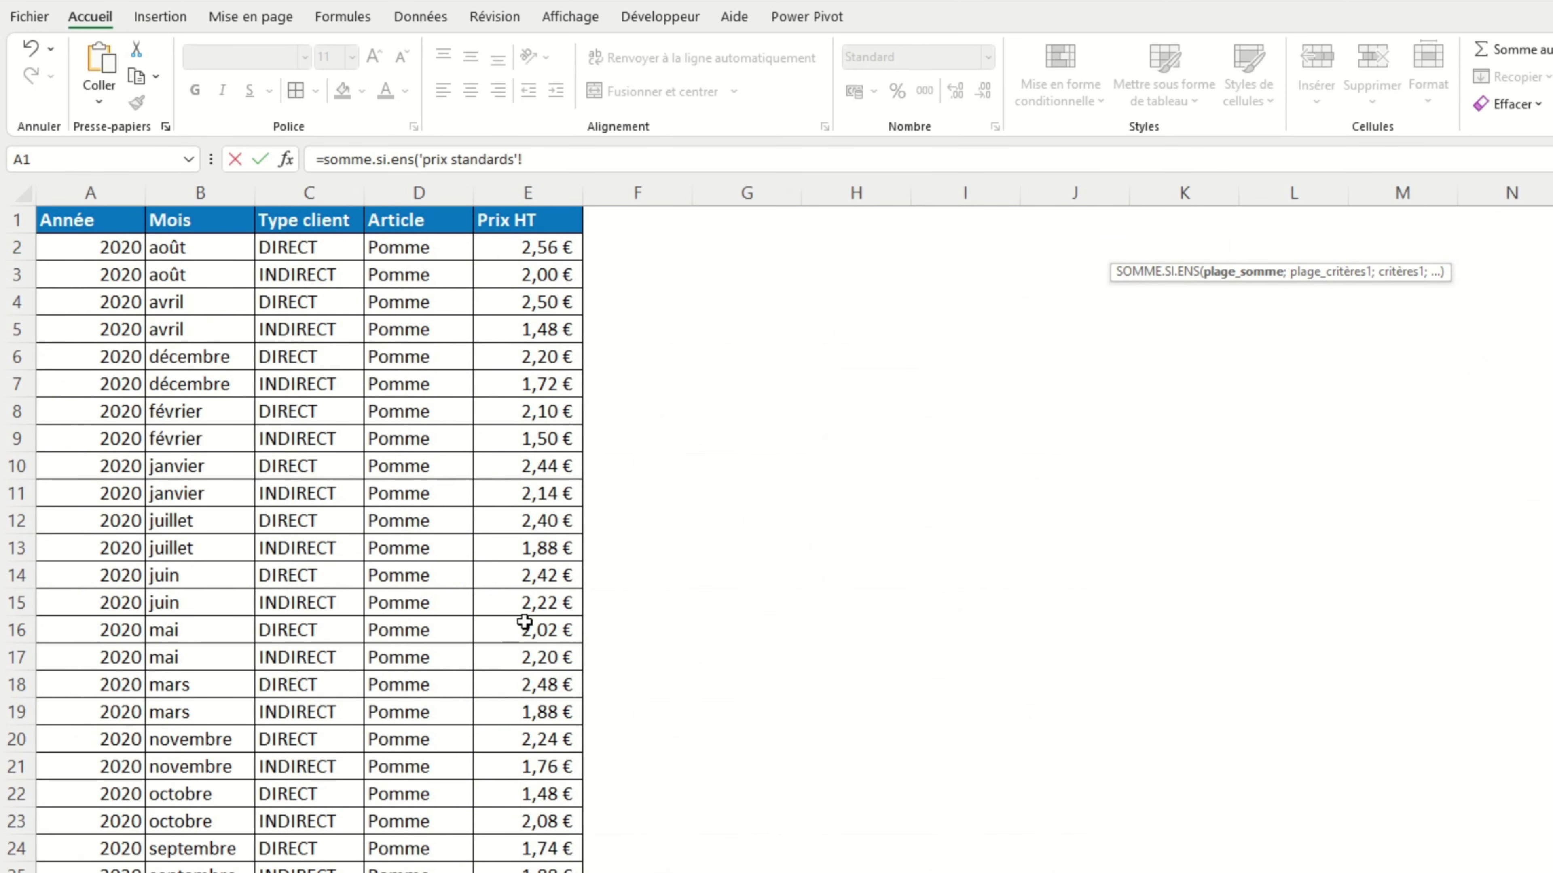
pyautogui.click(529, 191)
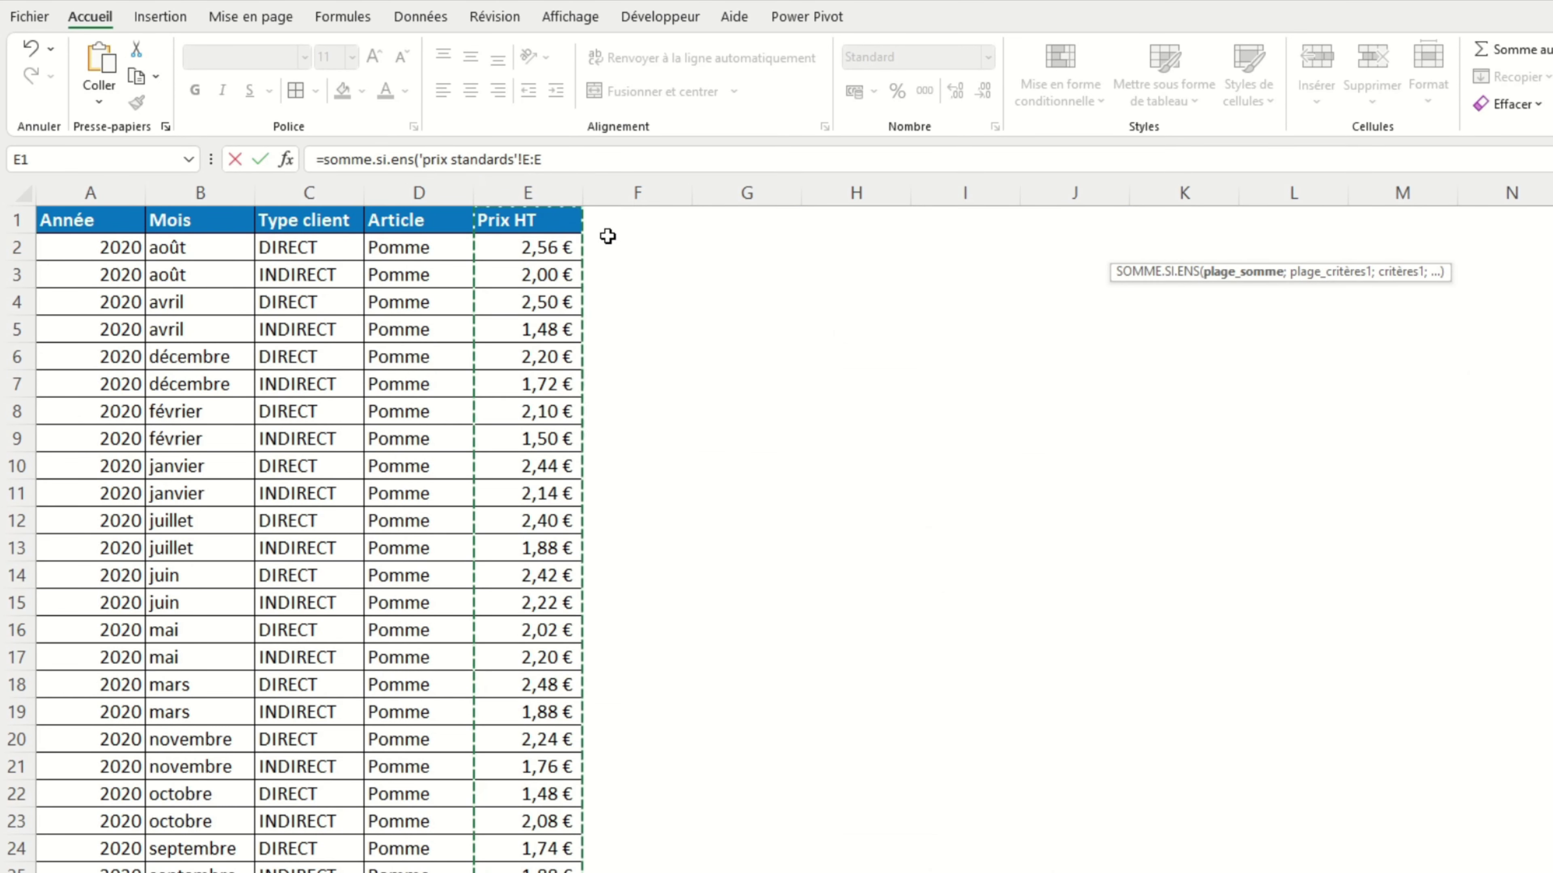
pyautogui.click(607, 163)
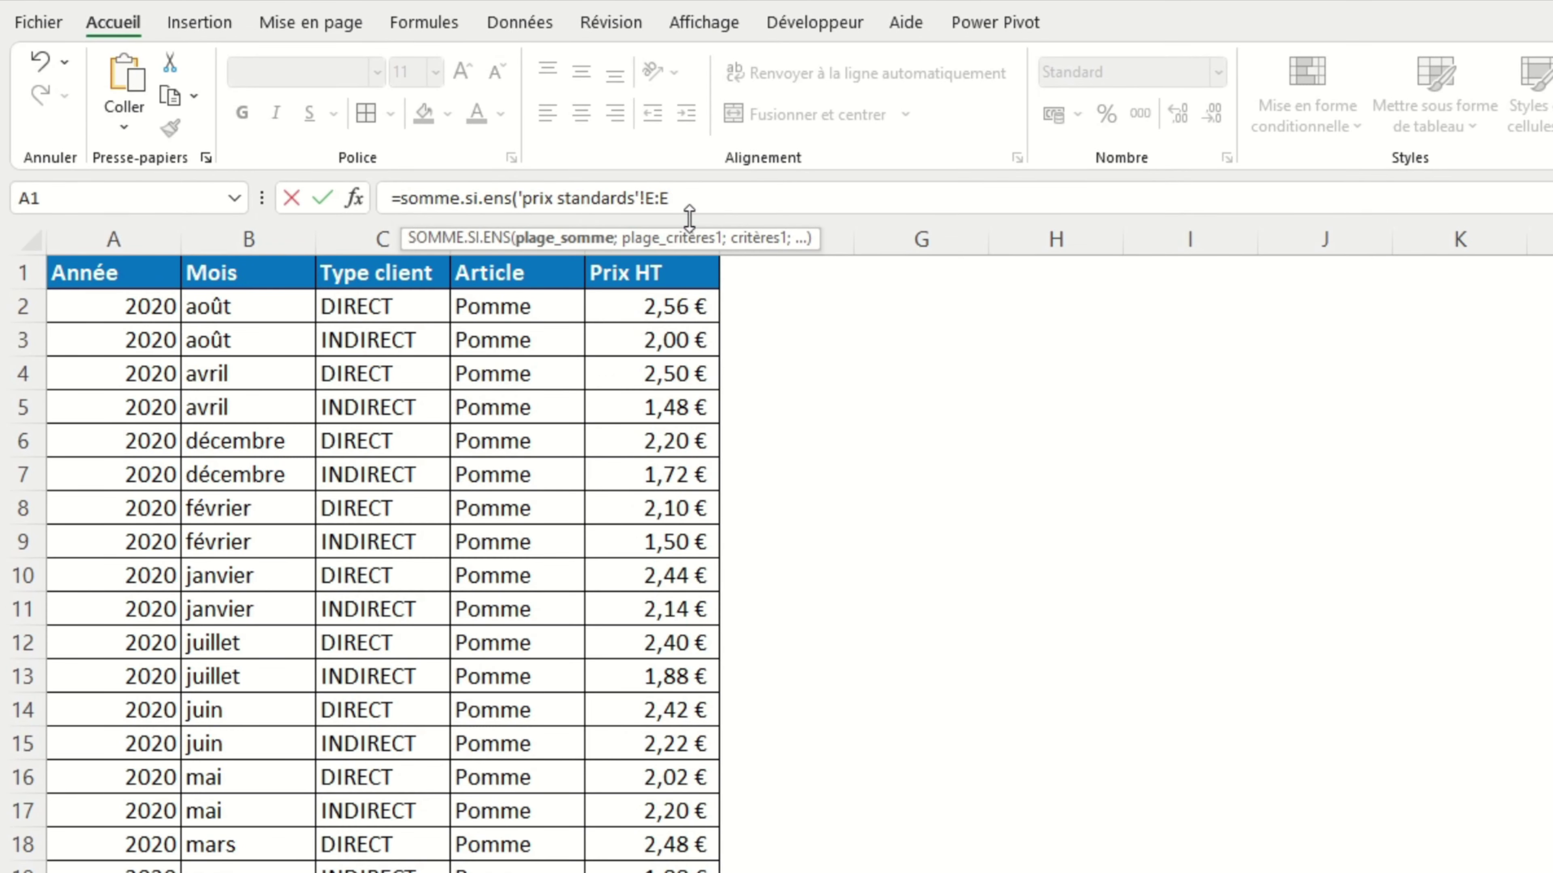
pyautogui.write(';')
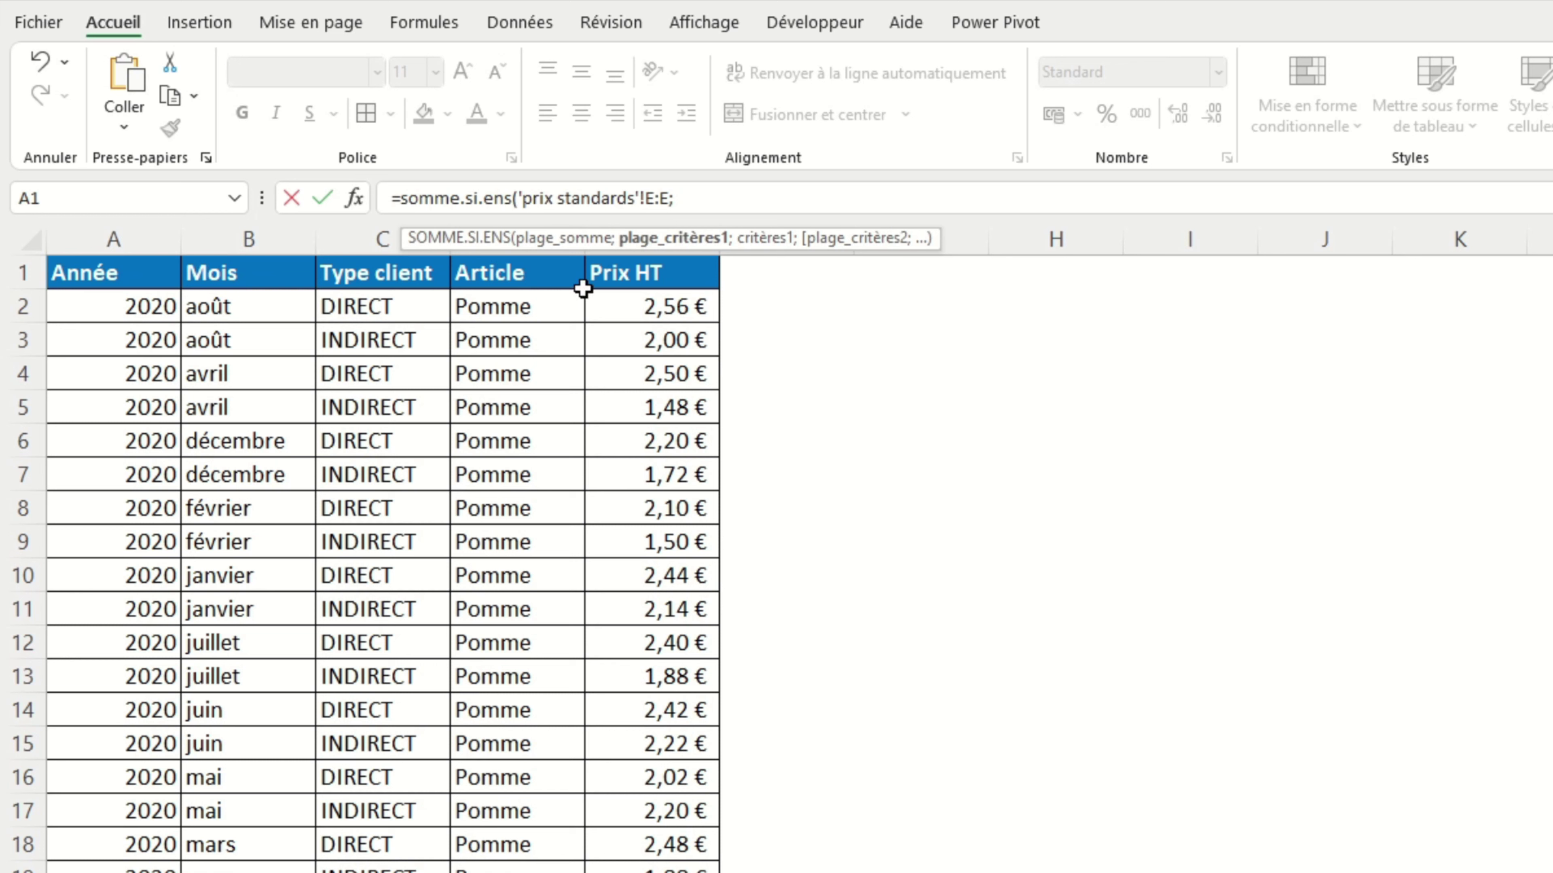
pyautogui.click(552, 219)
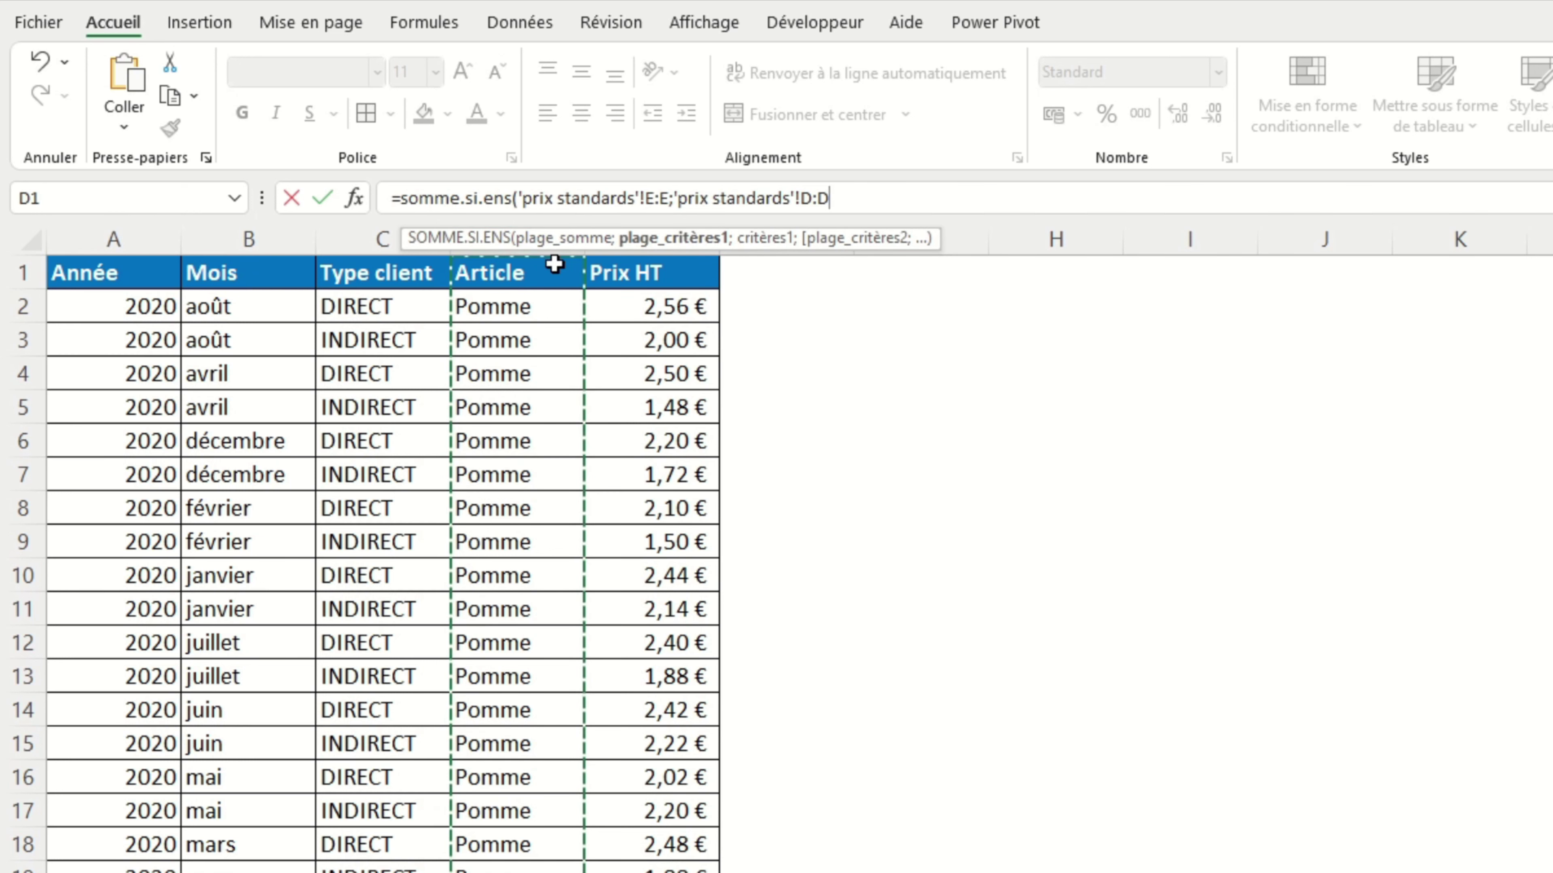
pyautogui.write(';')
pyautogui.hotkey('ctrl', 'pageup')
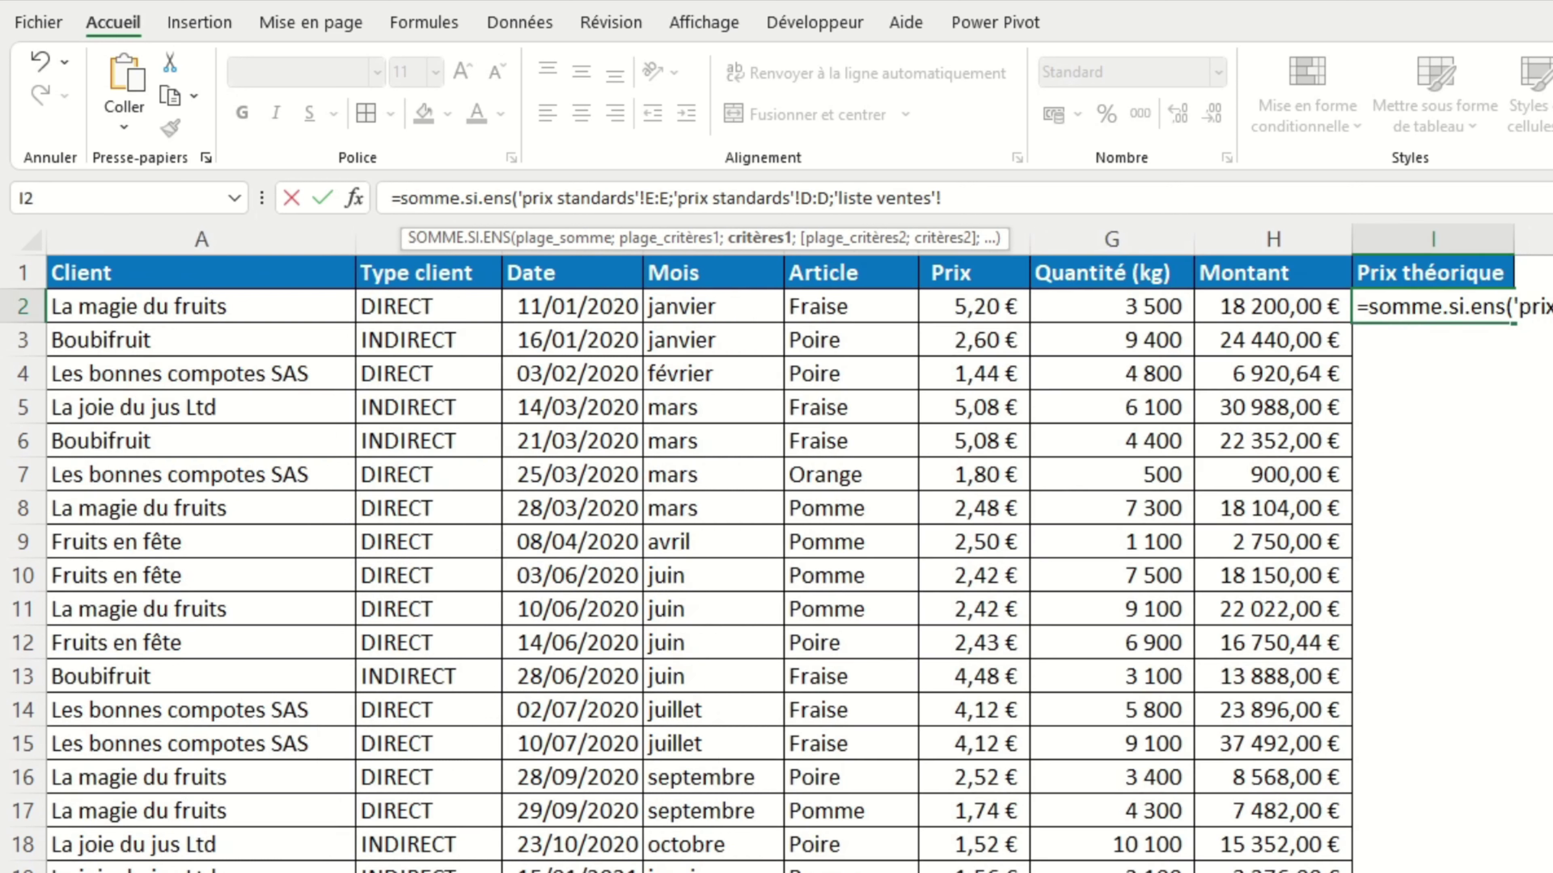
# Match the Article column to E2 and the Année column to ANNEE(C2)
pyautogui.click(874, 302)
pyautogui.write(';')
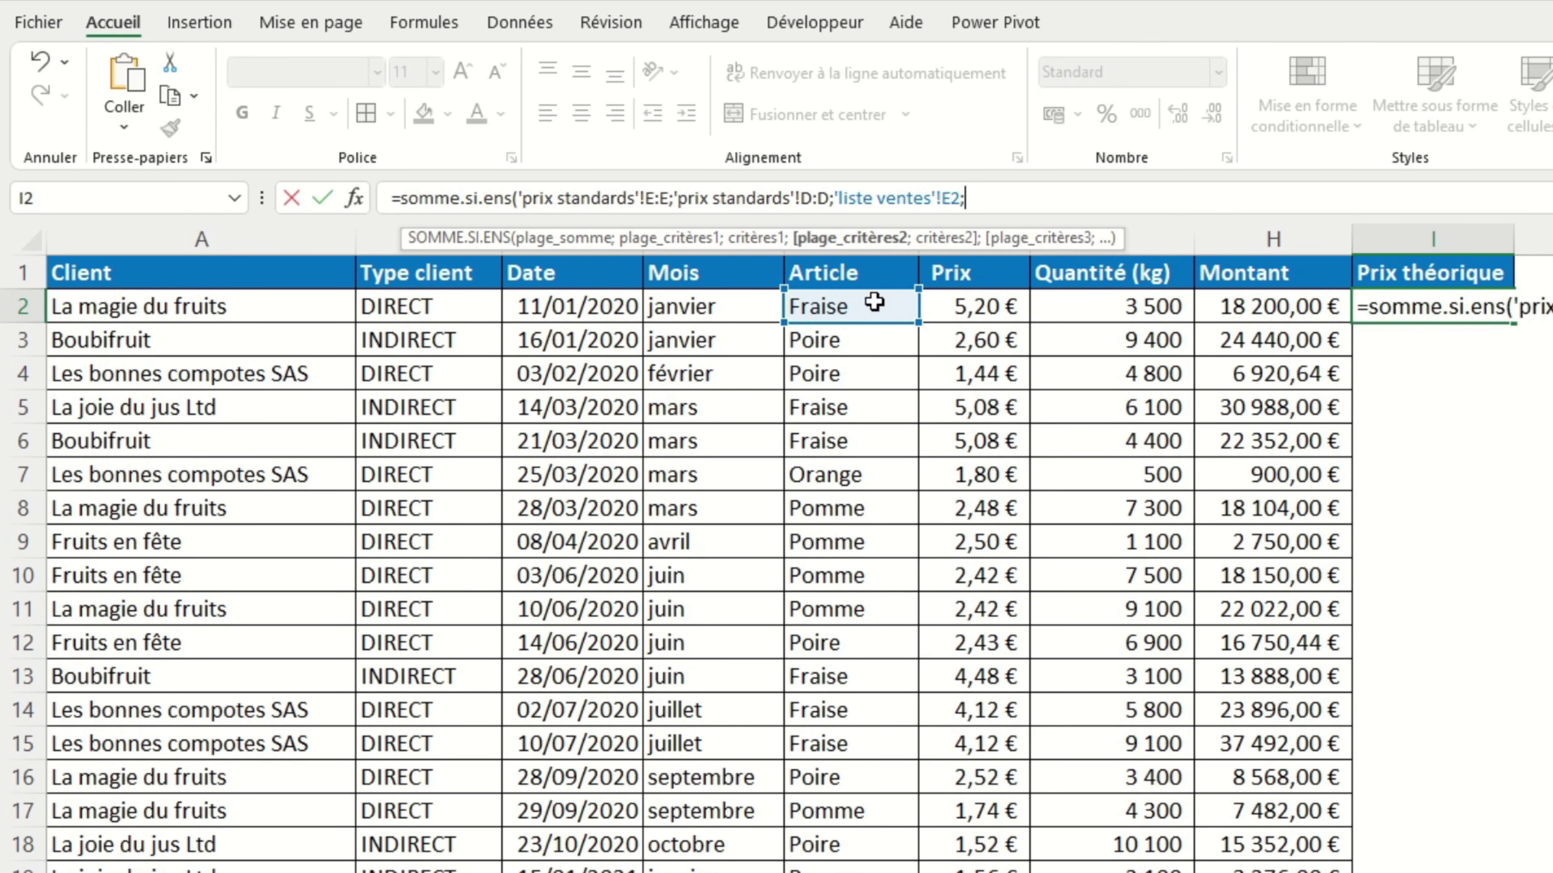
pyautogui.hotkey('ctrl', 'pagedown')
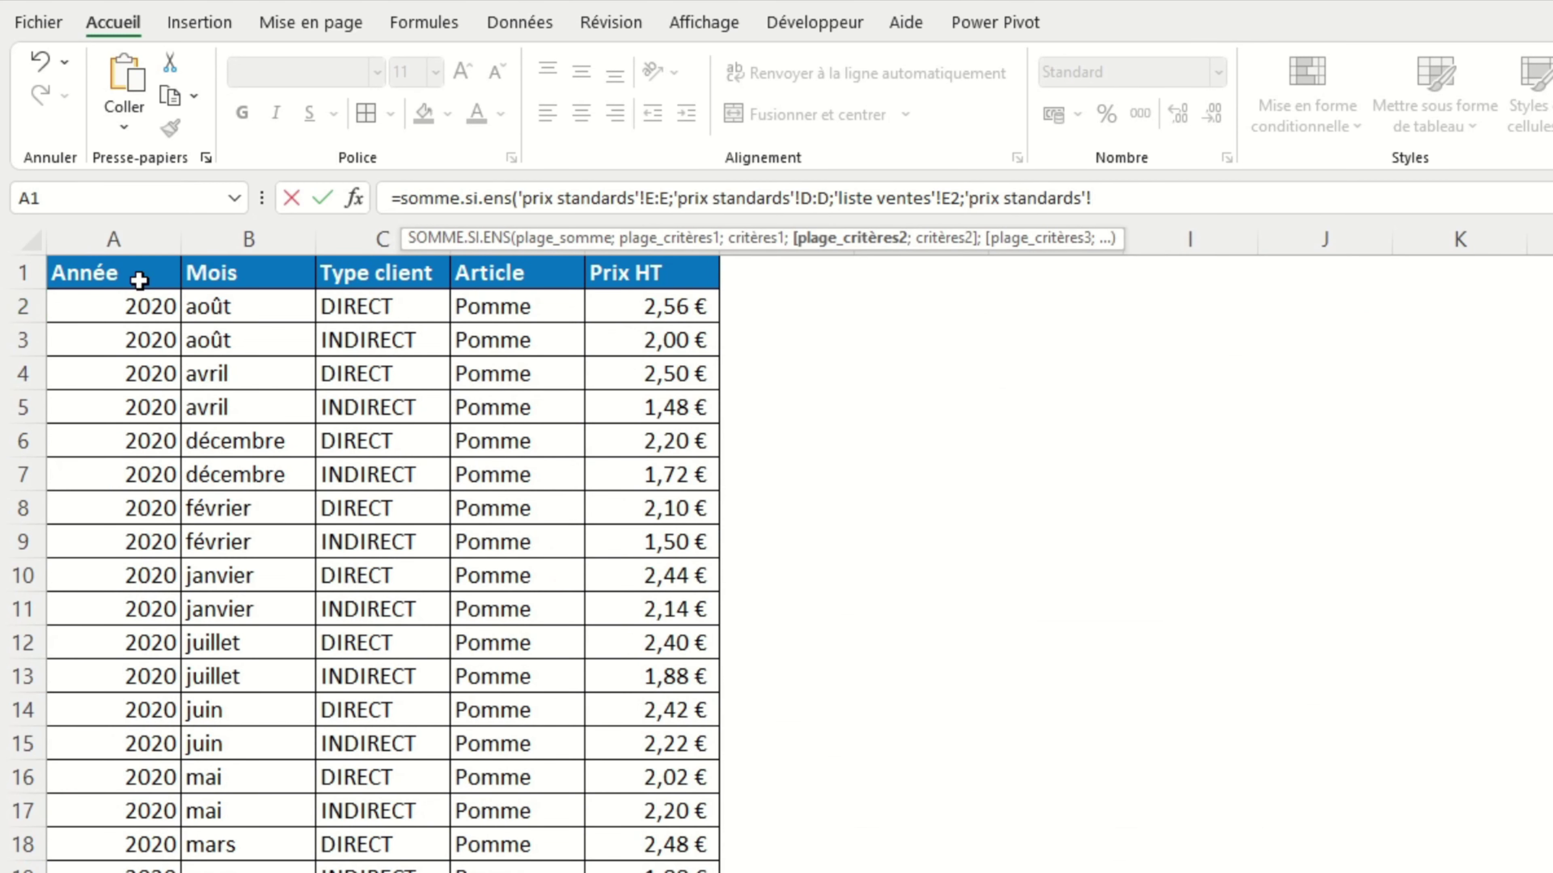
pyautogui.click(140, 238)
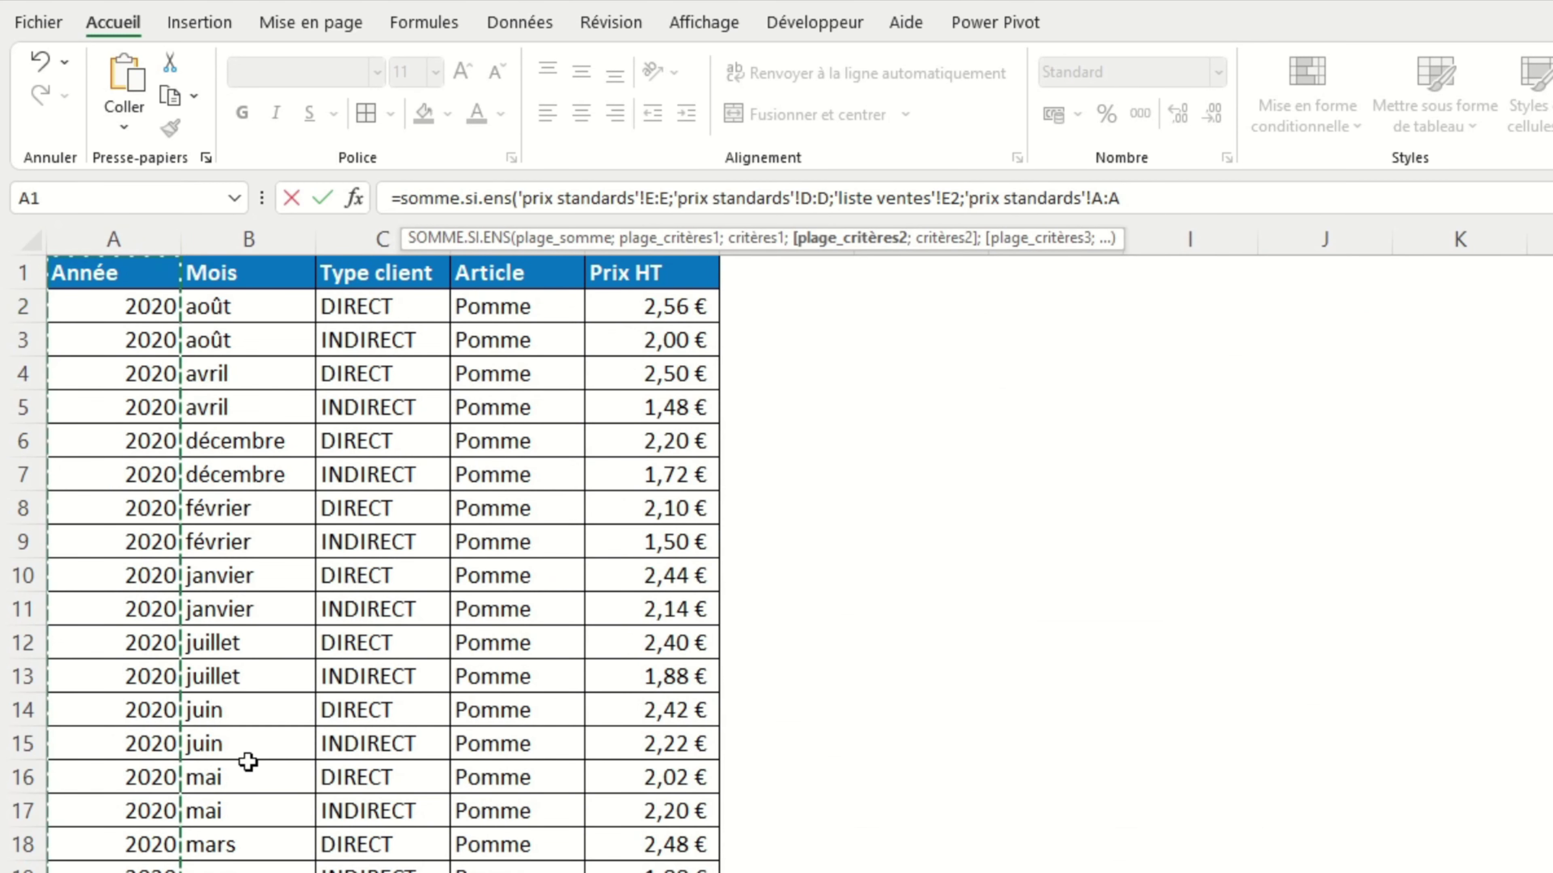
pyautogui.write(';')
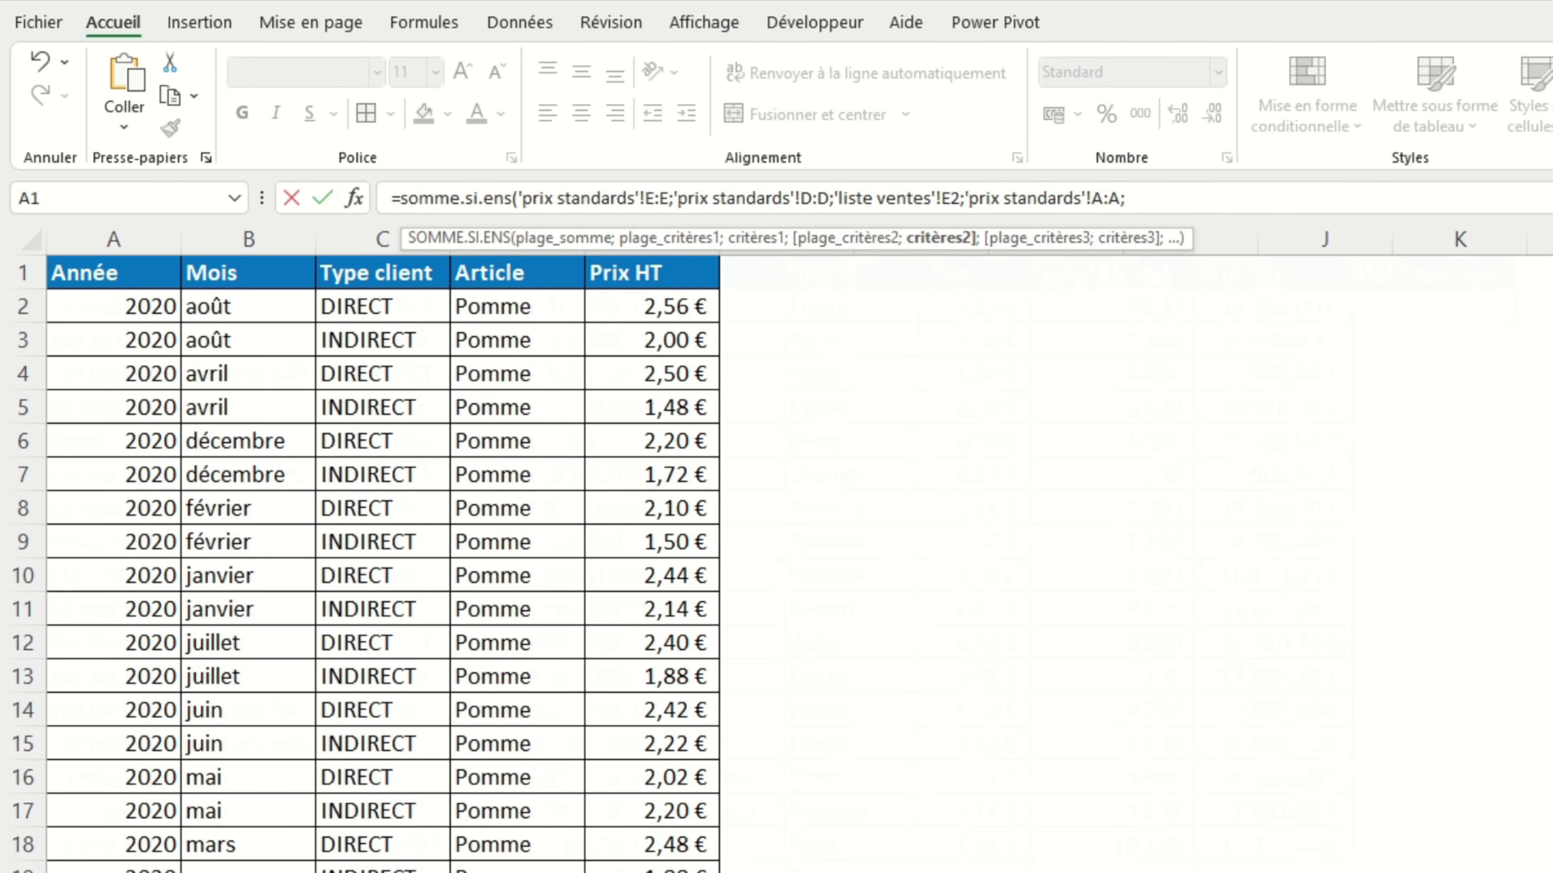
pyautogui.hotkey('ctrl', 'pageup')
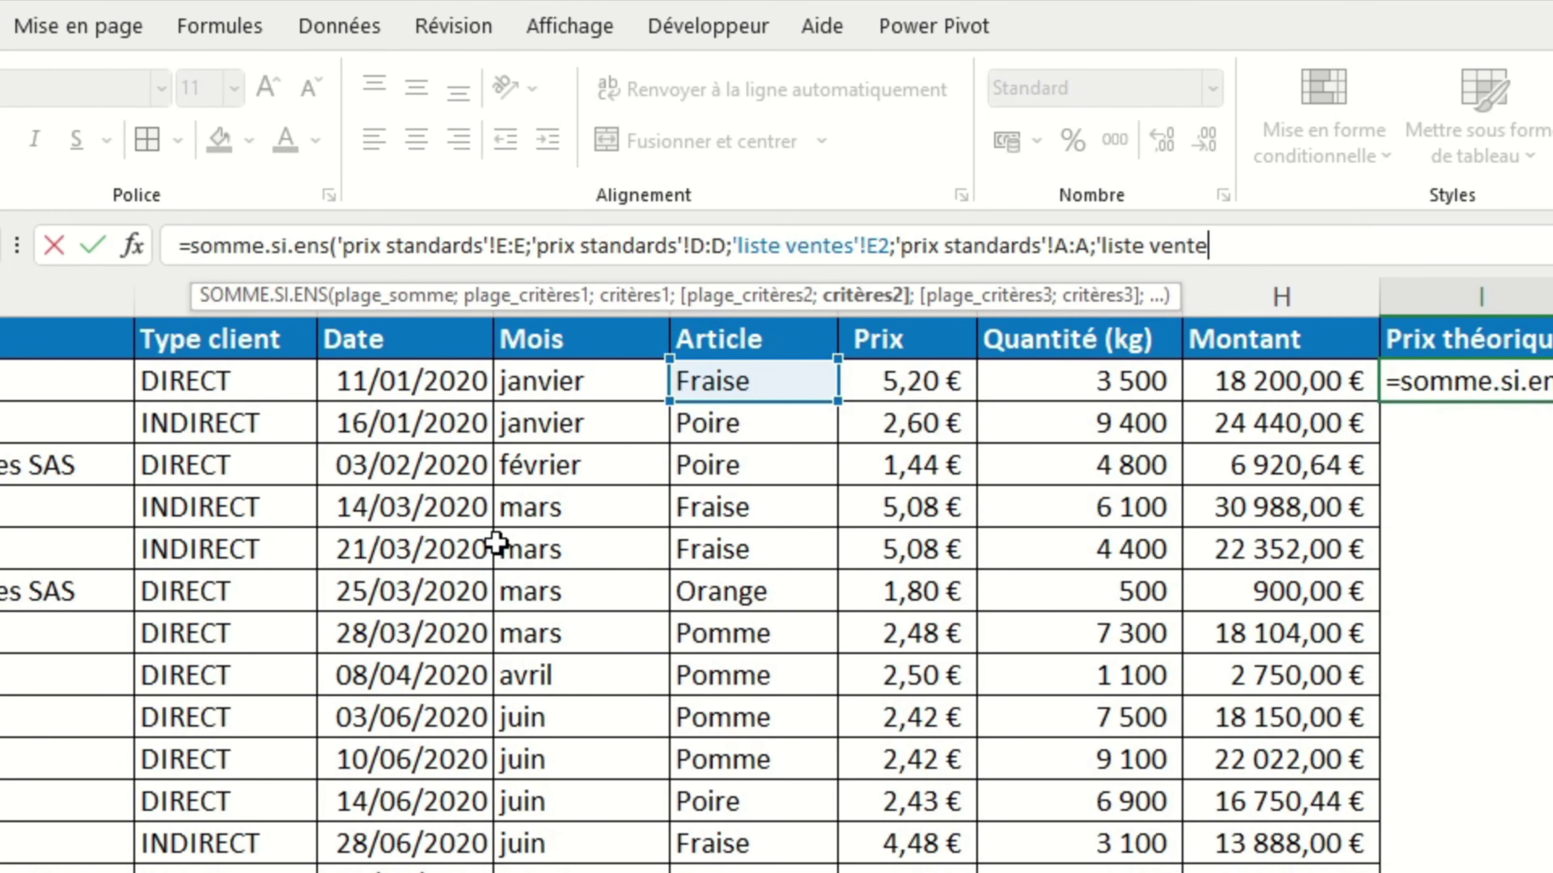
pyautogui.press('BackSpace')
pyautogui.press('BackSpace')
pyautogui.press('BackSpace')
pyautogui.press('BackSpace')
pyautogui.press('BackSpace')
pyautogui.press('BackSpace')
pyautogui.write('annee(')
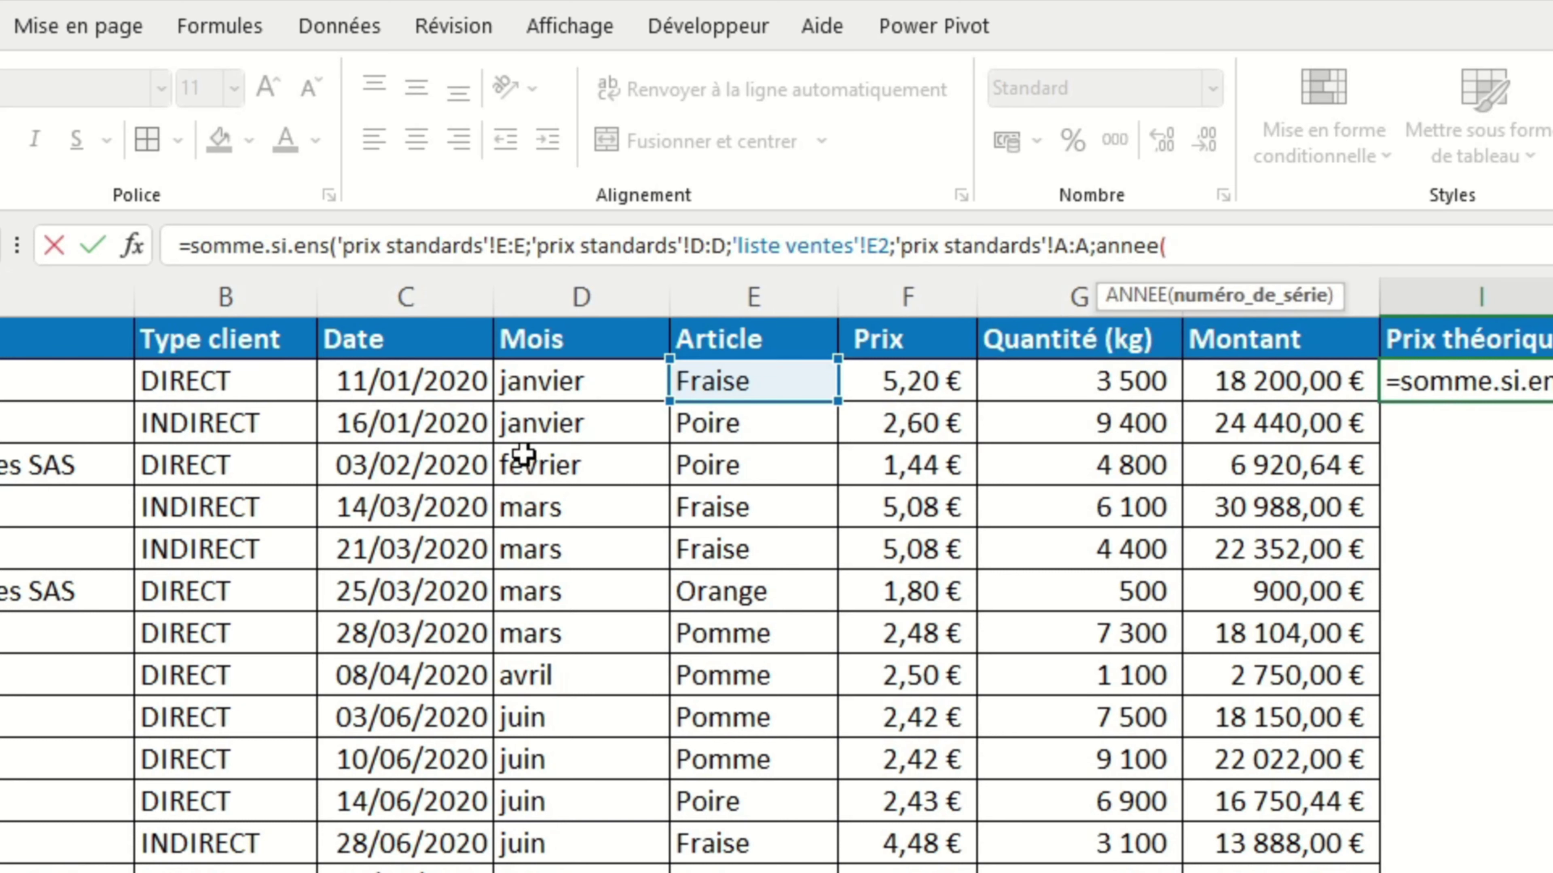
pyautogui.write(')')
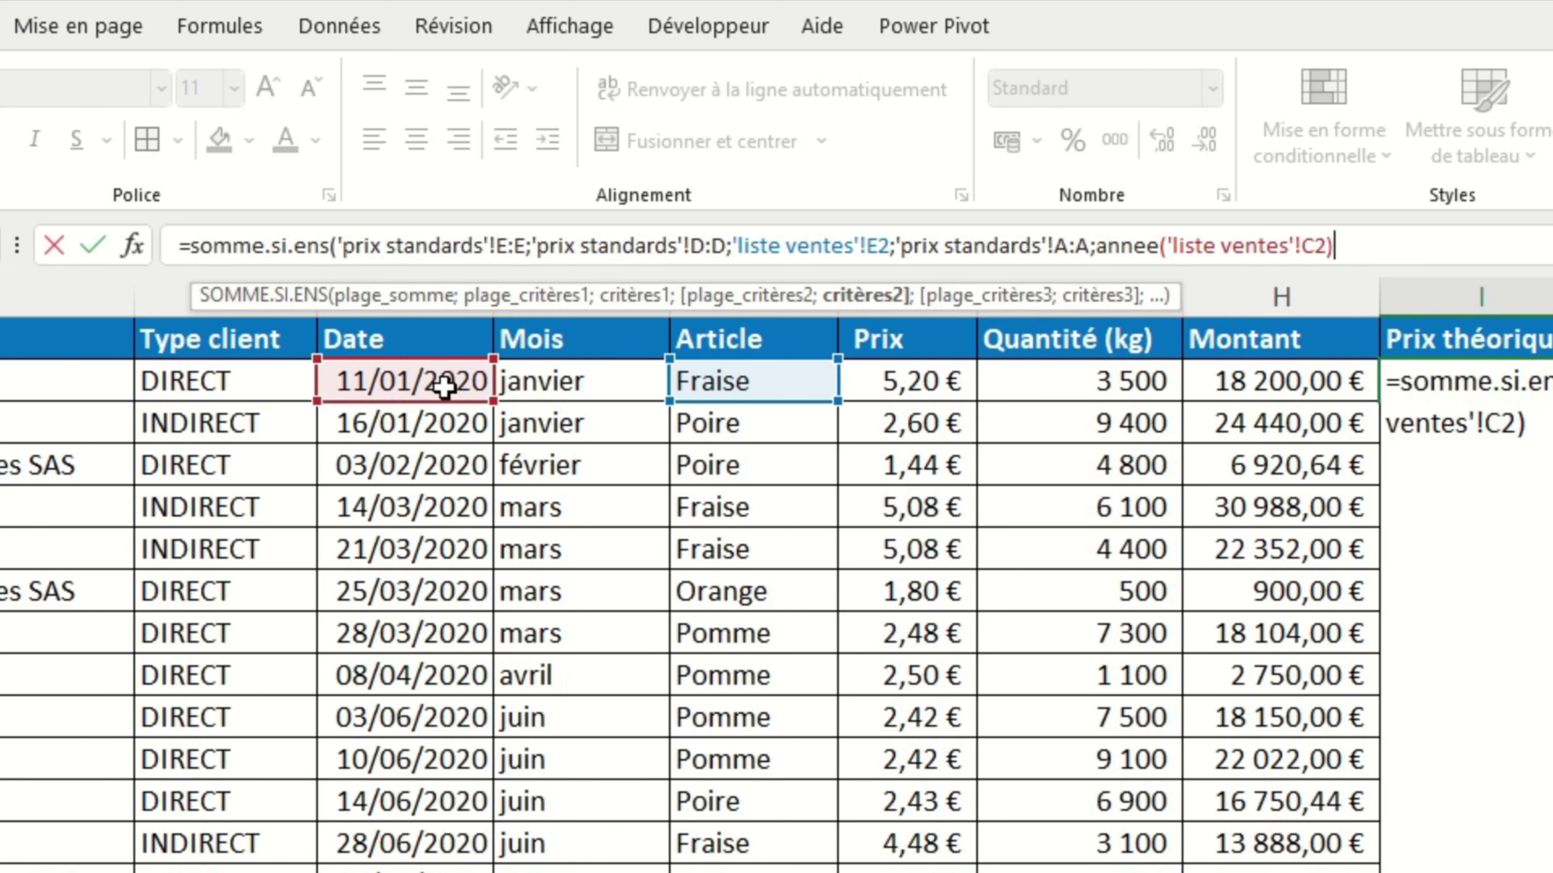
pyautogui.write(";'prix standards'!")
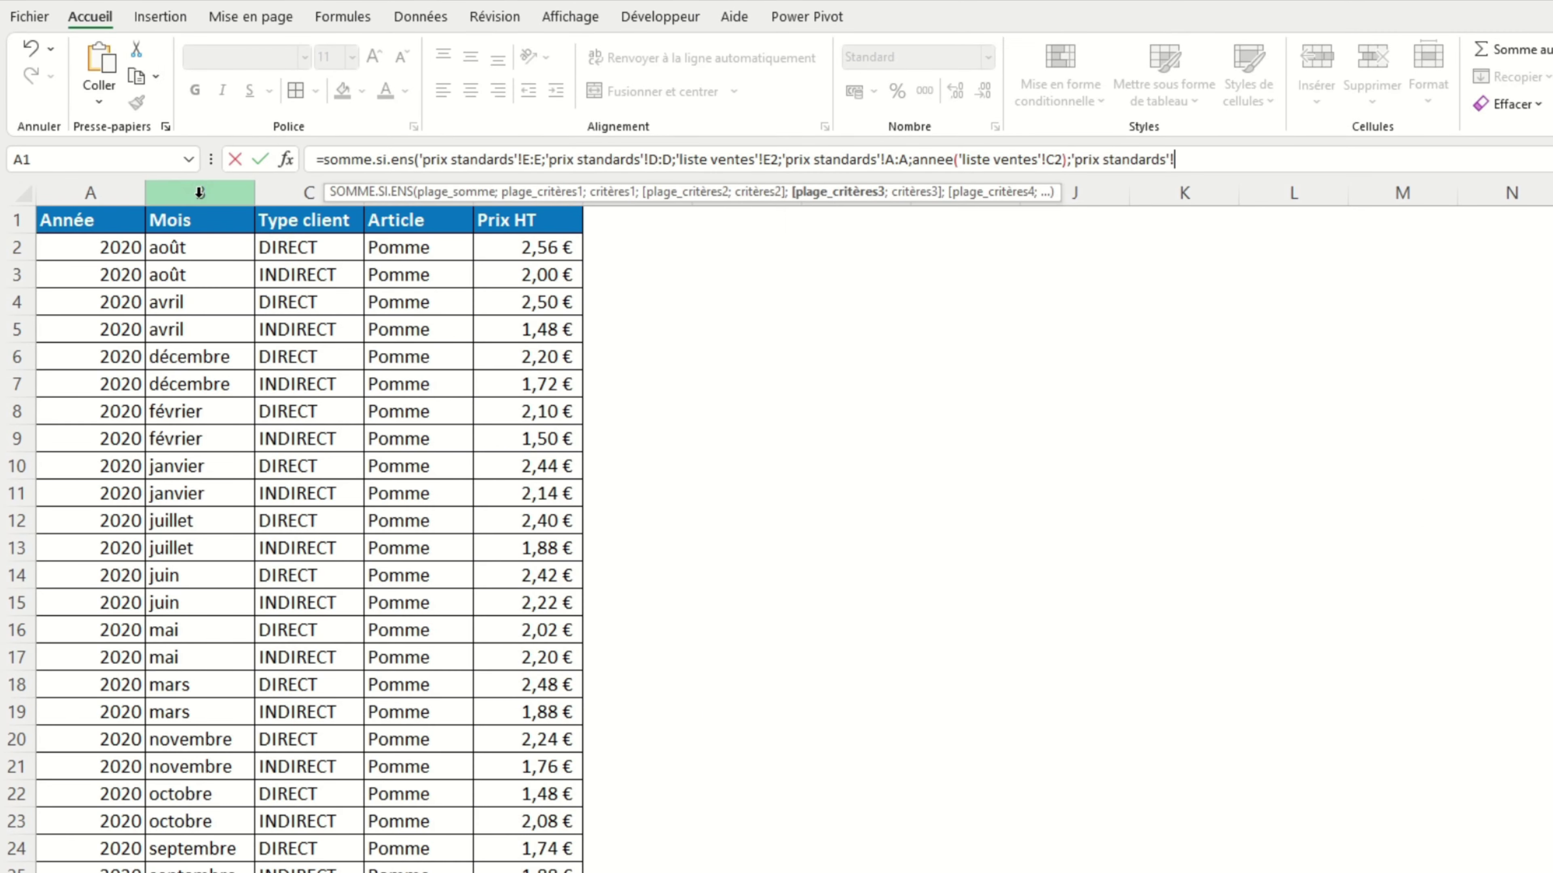
# Finish the formula by matching the Mois column to D2 and Type client to B2
pyautogui.click(199, 193)
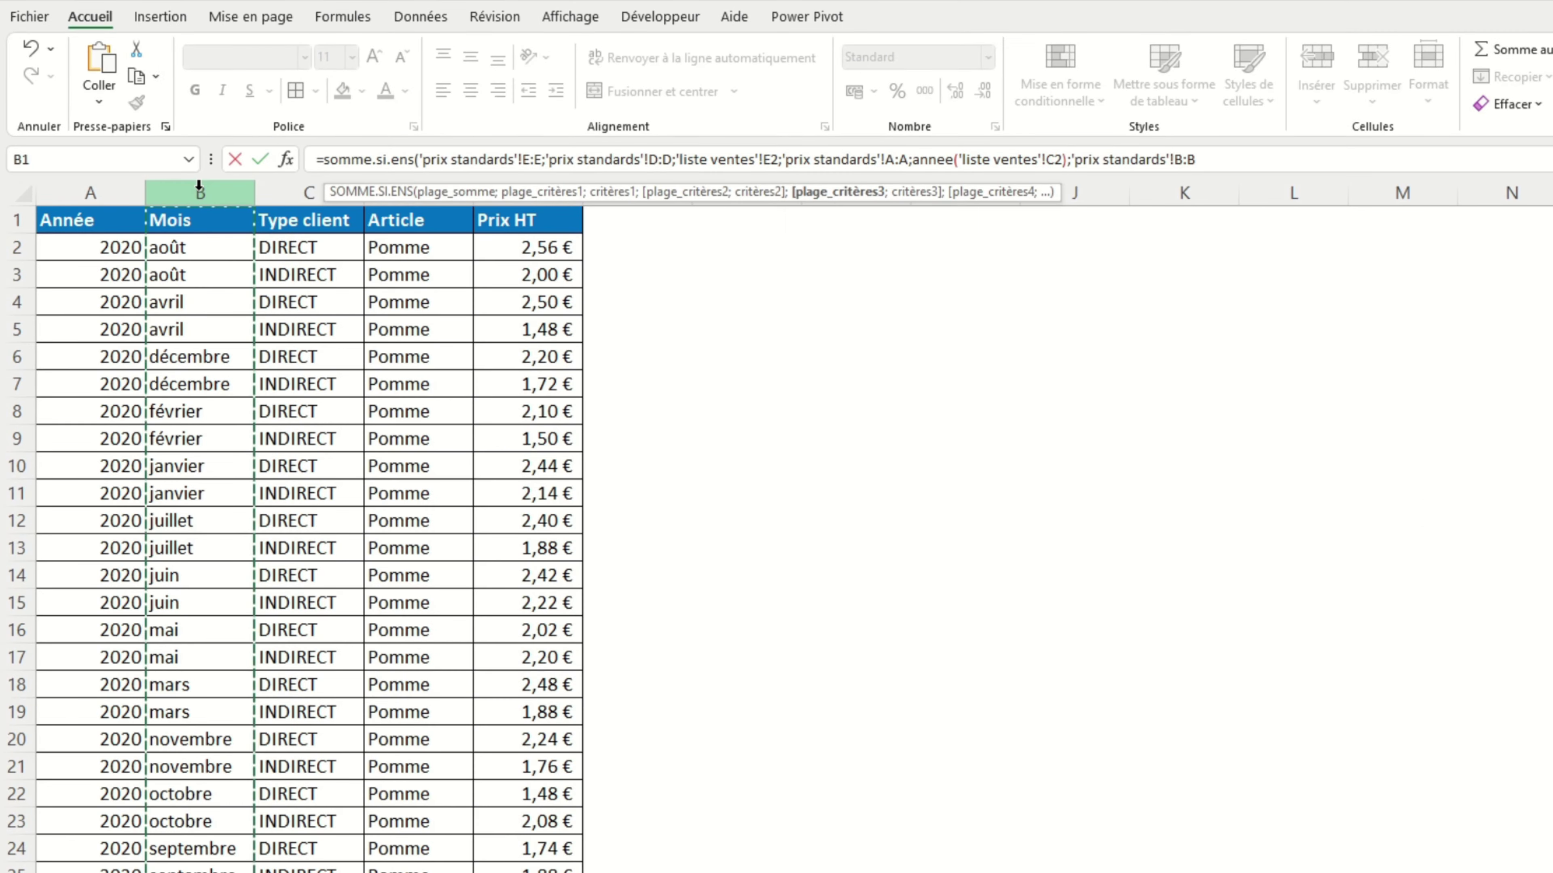
pyautogui.write(';')
pyautogui.hotkey('ctrl', 'pageup')
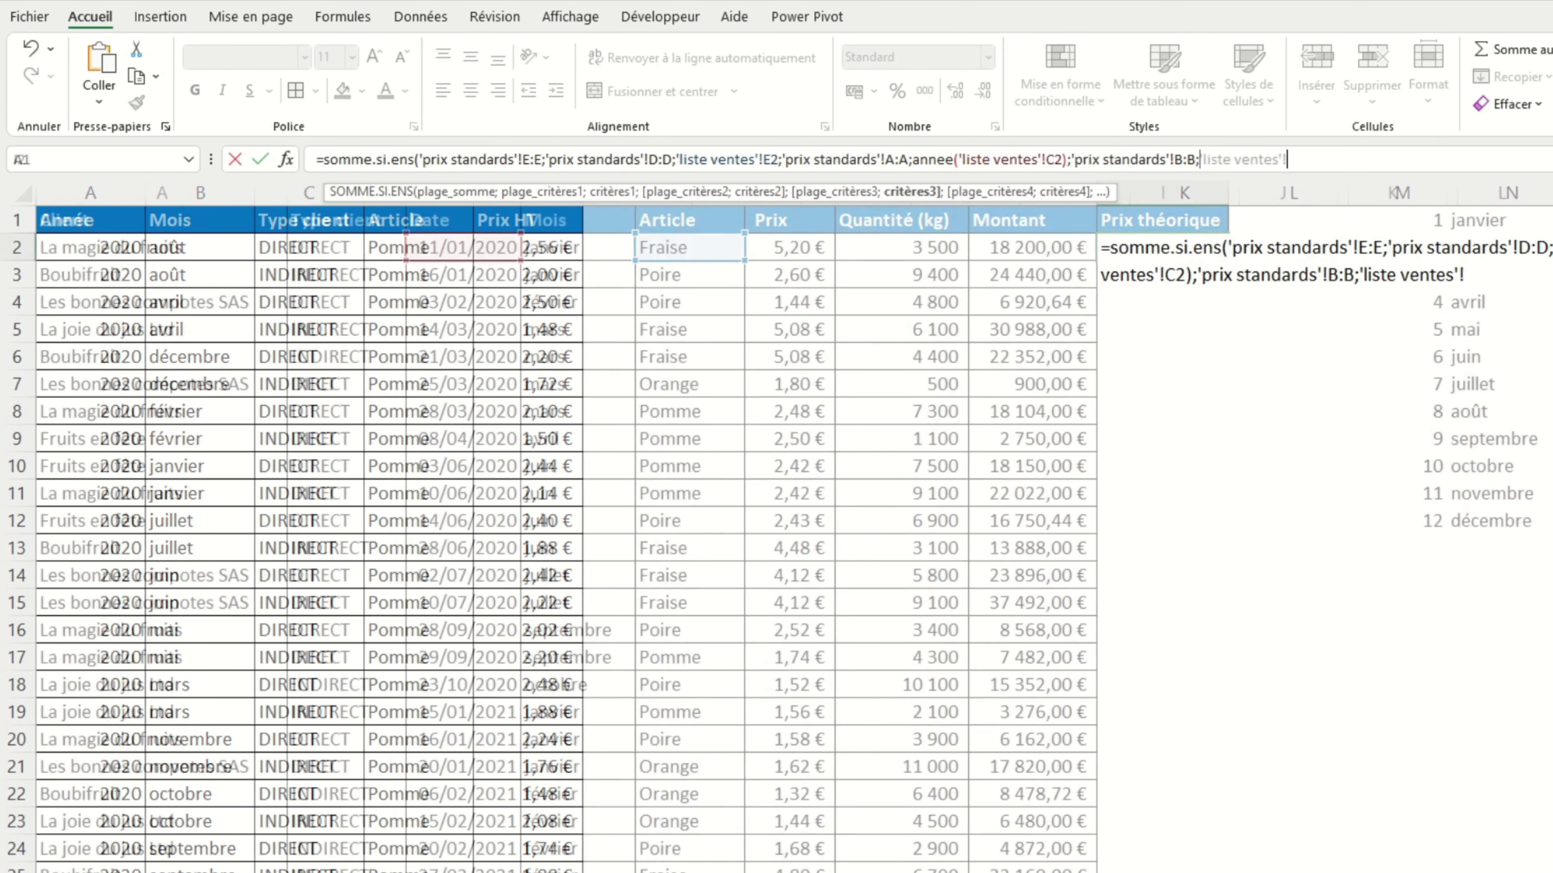
pyautogui.click(589, 257)
pyautogui.write(';')
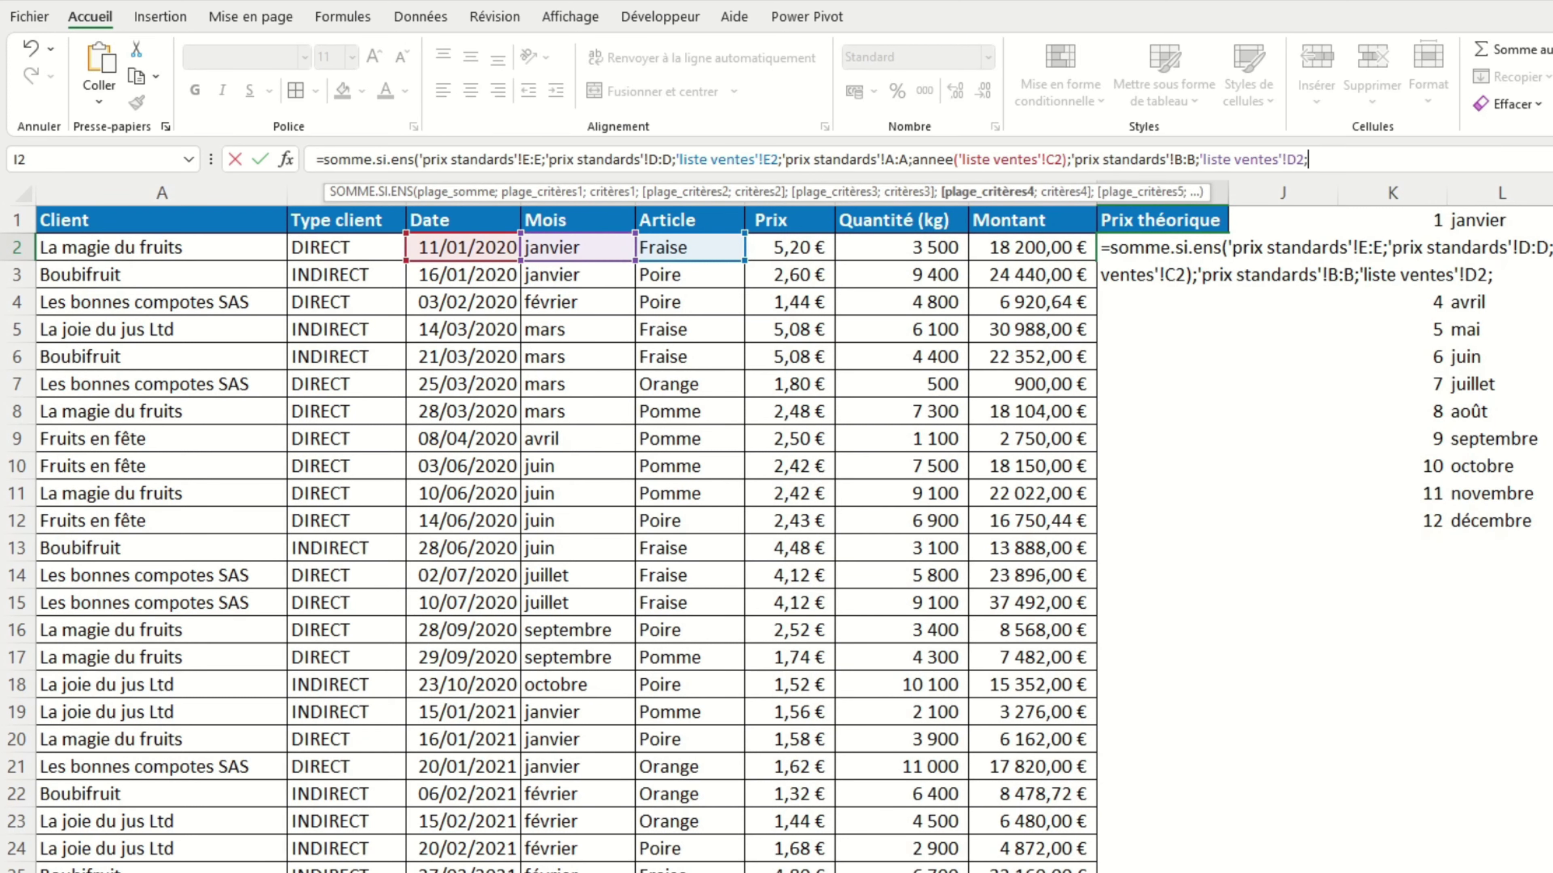
pyautogui.hotkey('ctrl', 'pagedown')
pyautogui.click(301, 179)
pyautogui.write(';')
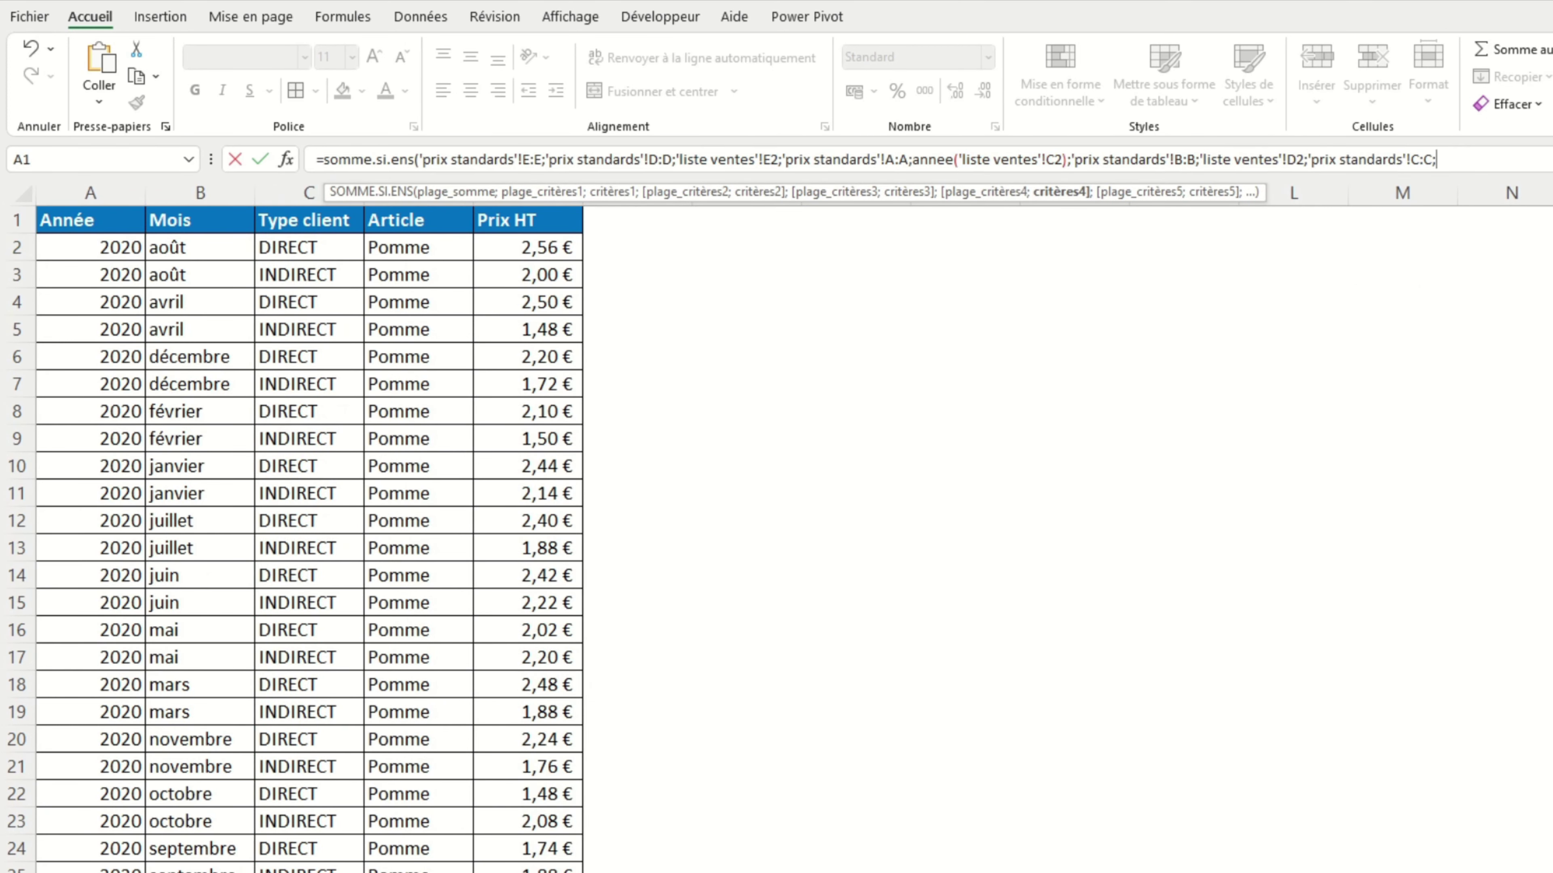
pyautogui.hotkey('ctrl', 'pageup')
pyautogui.click(373, 244)
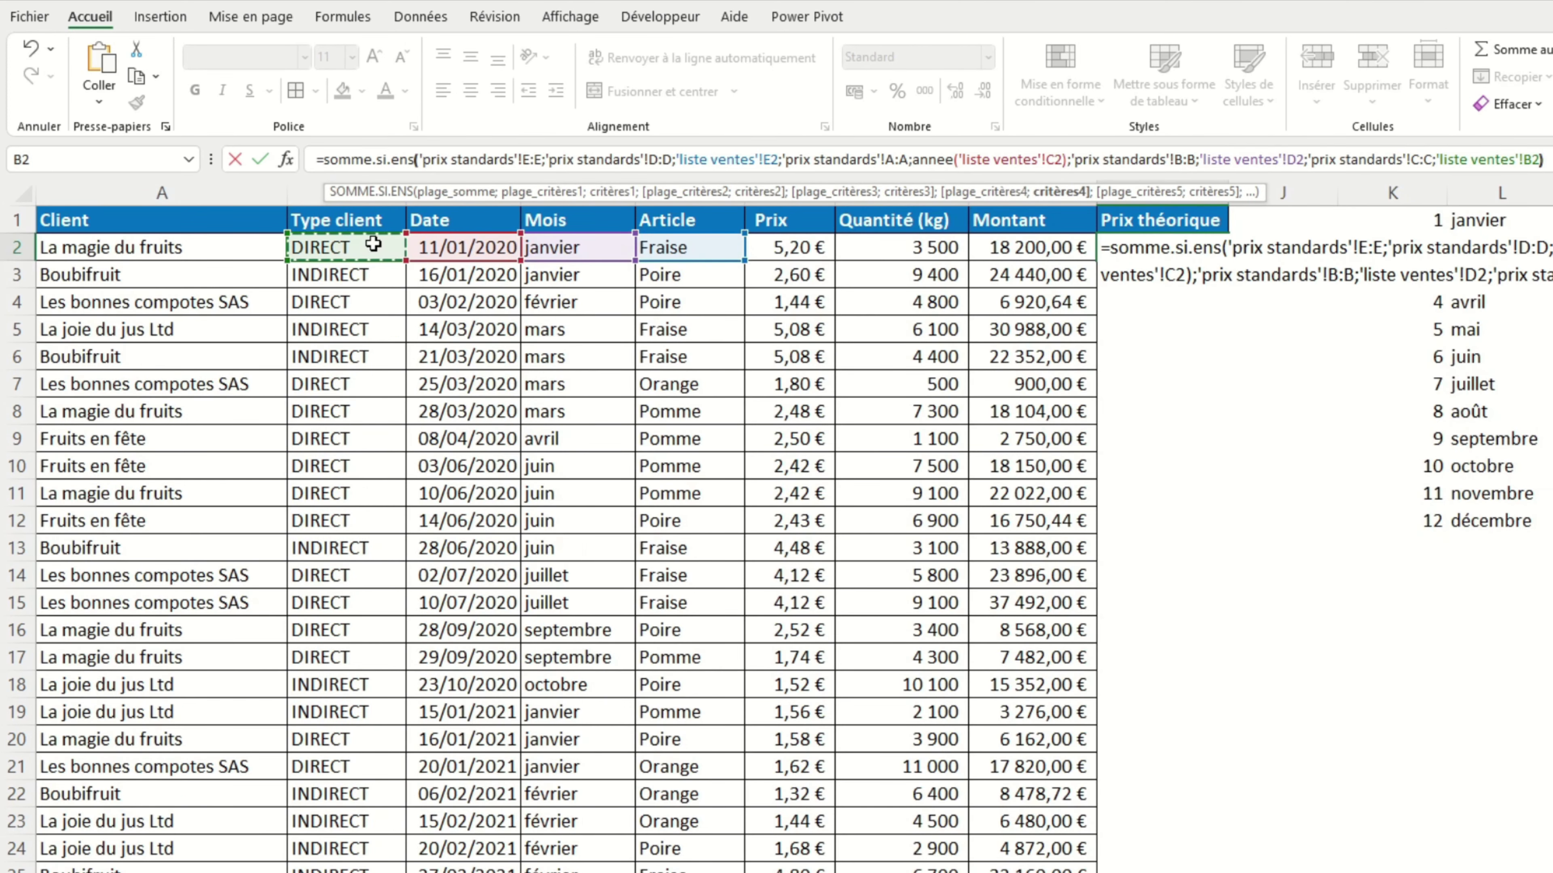
pyautogui.press('Return')
# Fill the Prix théorique formula down column I in euro accounting format
pyautogui.click(1217, 247)
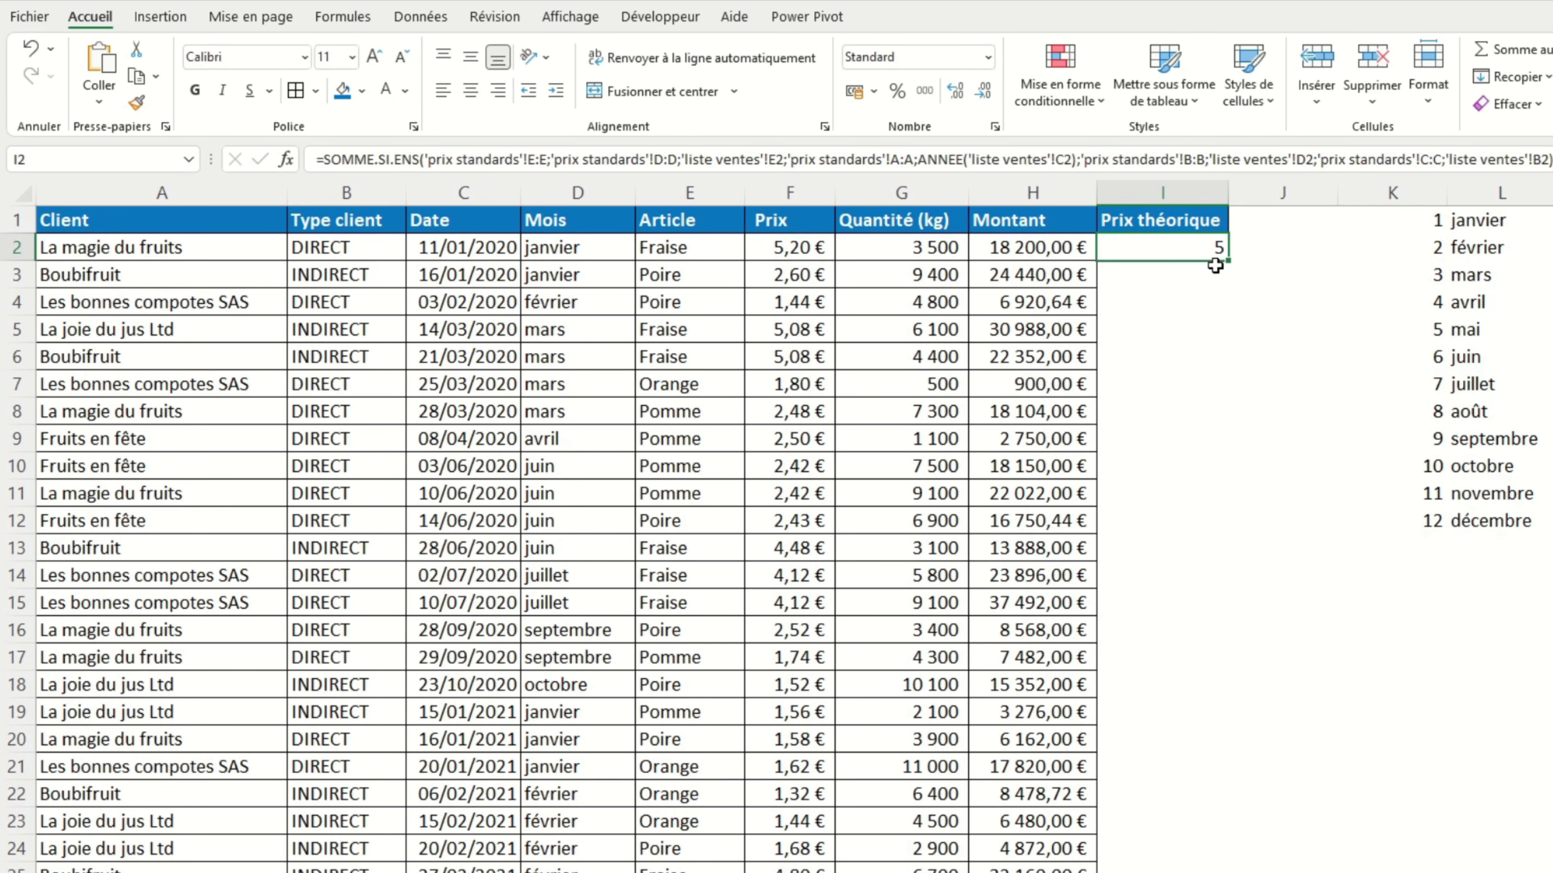
pyautogui.doubleClick(1227, 261)
pyautogui.click(846, 93)
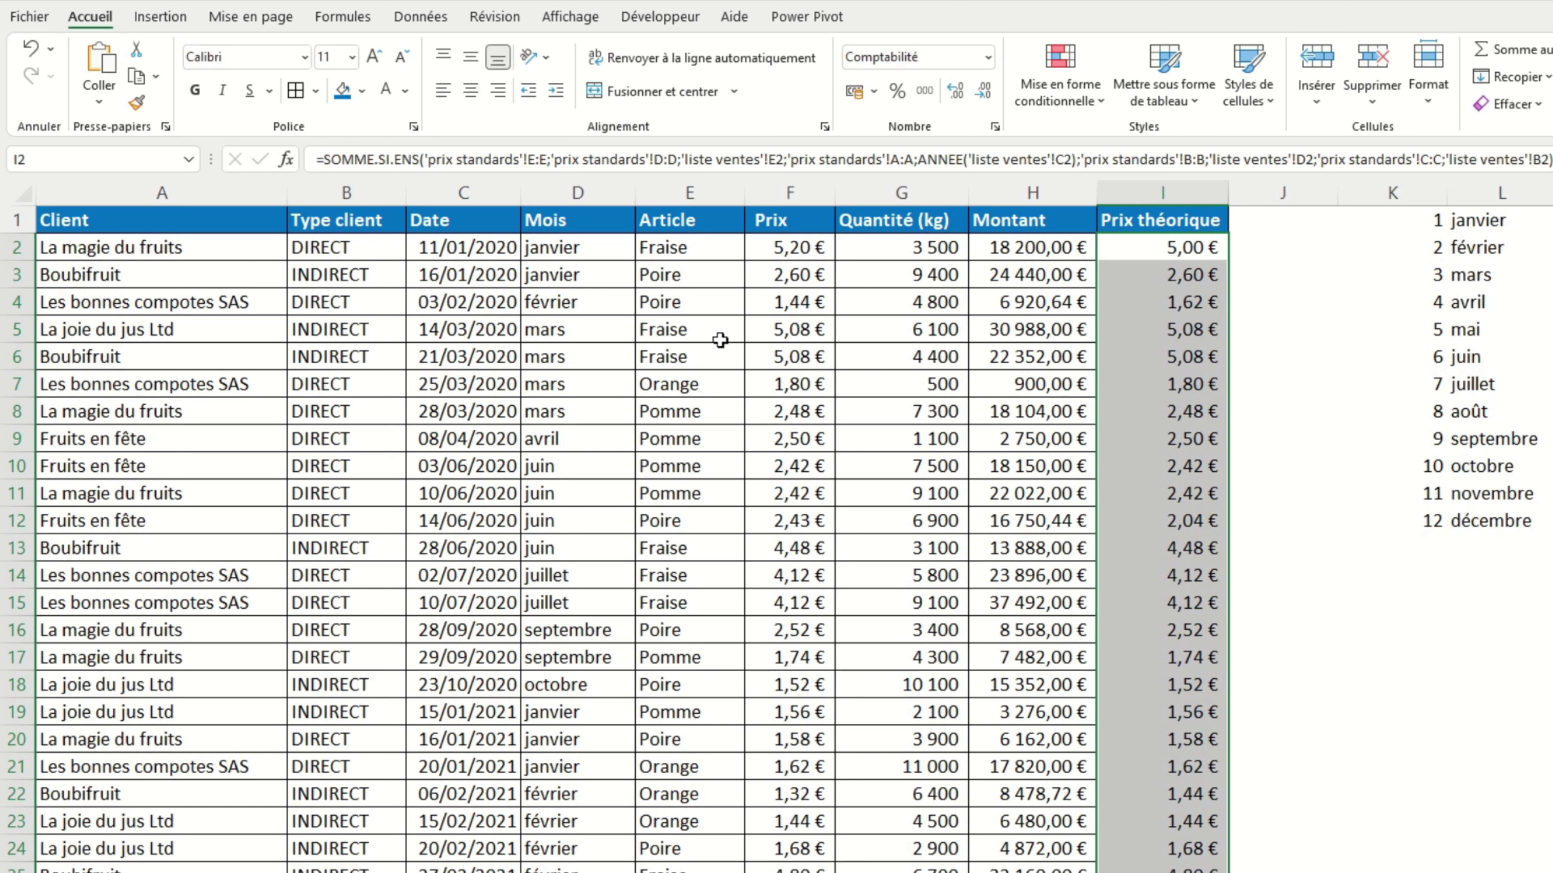
pyautogui.moveTo(577, 327); pyautogui.dragTo(577, 357)
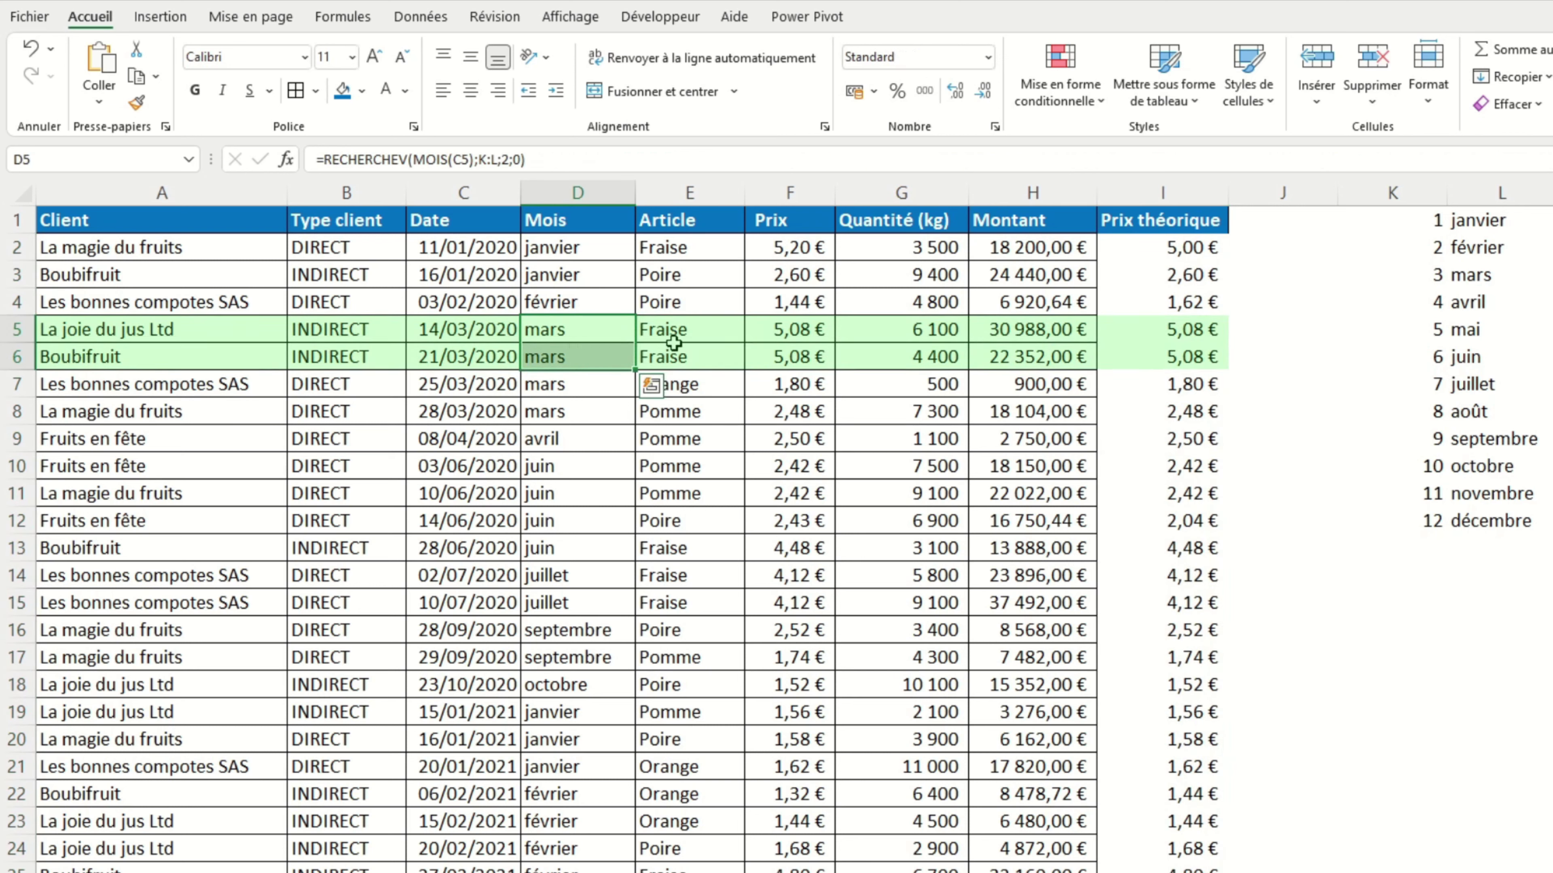
pyautogui.moveTo(779, 333); pyautogui.dragTo(780, 356)
pyautogui.moveTo(1144, 337); pyautogui.dragTo(1138, 361)
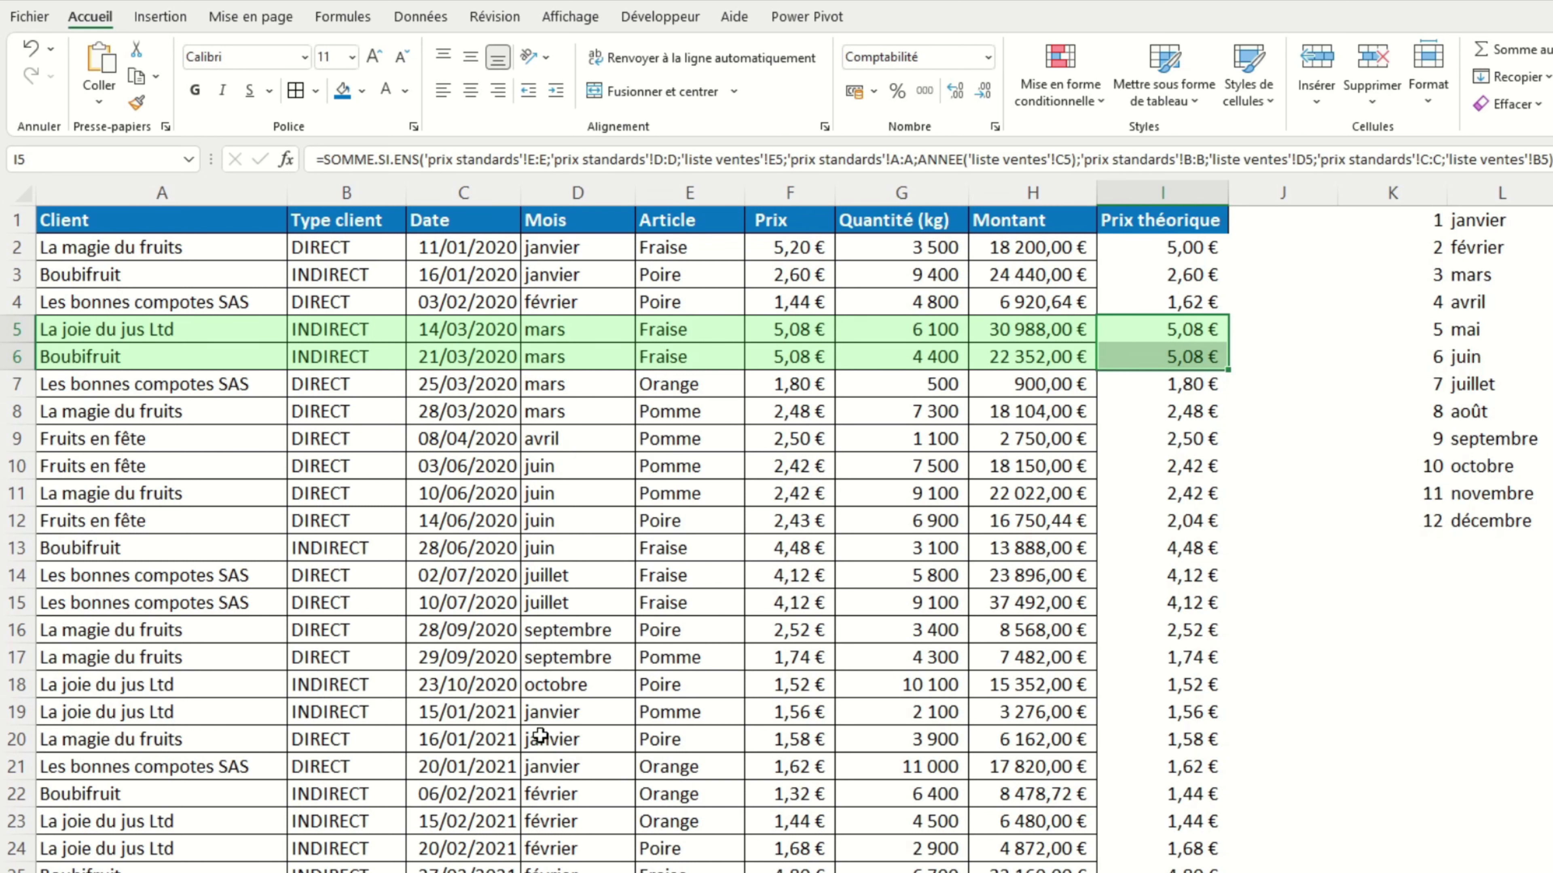
pyautogui.hotkey('ctrl', 'pagedown')
pyautogui.scroll(-20, 260, 444)
pyautogui.scroll(3, 367, 612)
pyautogui.moveTo(91, 602)
pyautogui.mouseDown()
pyautogui.moveTo(532, 627)
pyautogui.moveTo(93, 630)
pyautogui.mouseUp()
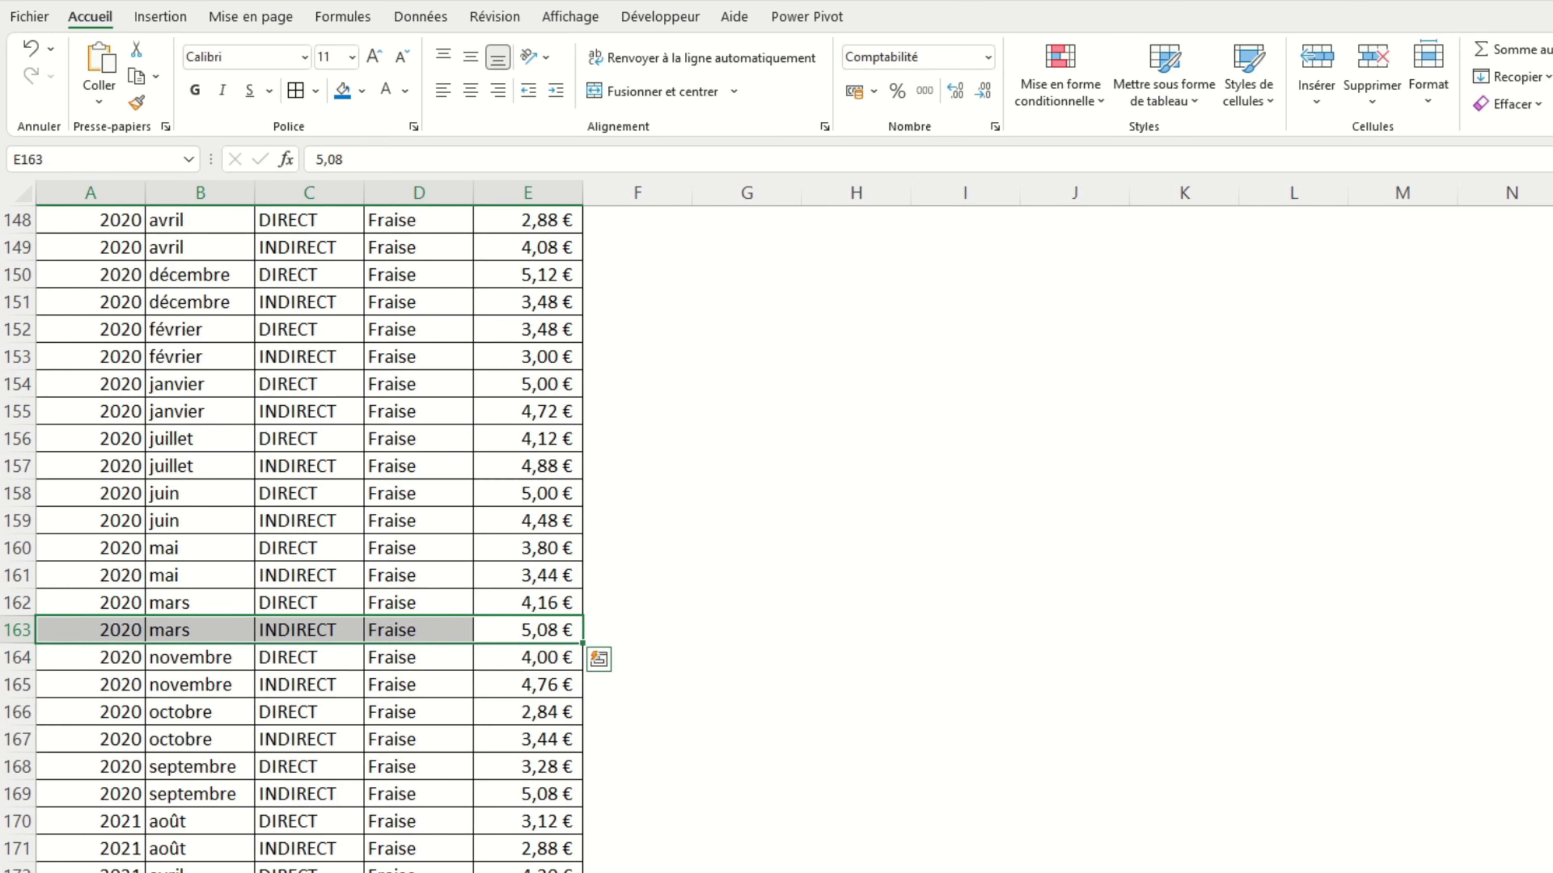
pyautogui.hotkey('ctrl', 'pageup')
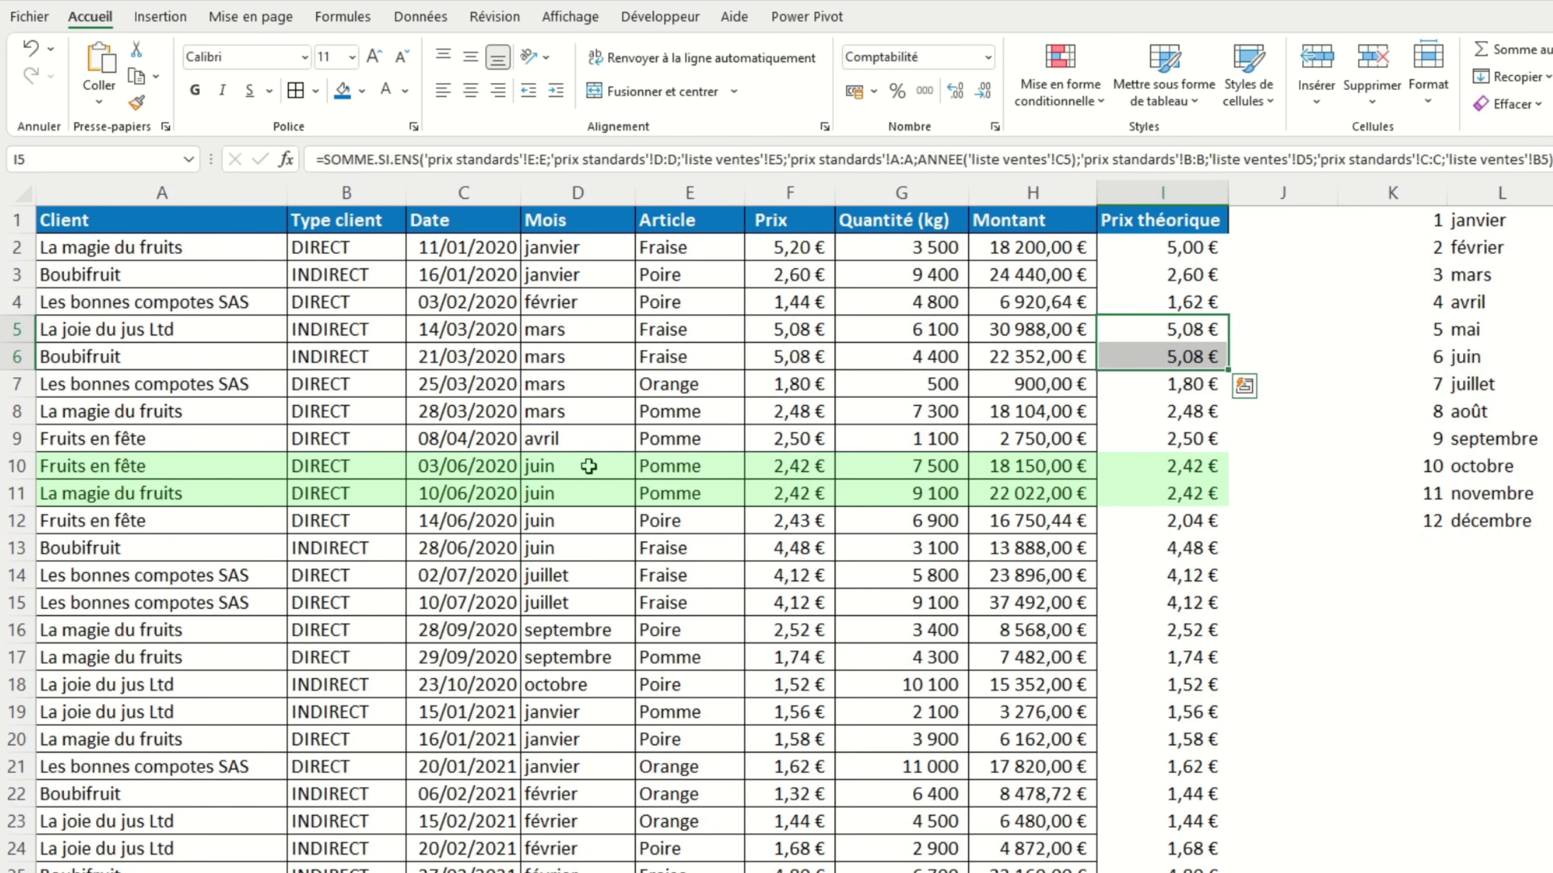
pyautogui.hotkey('ctrl', 'pagedown')
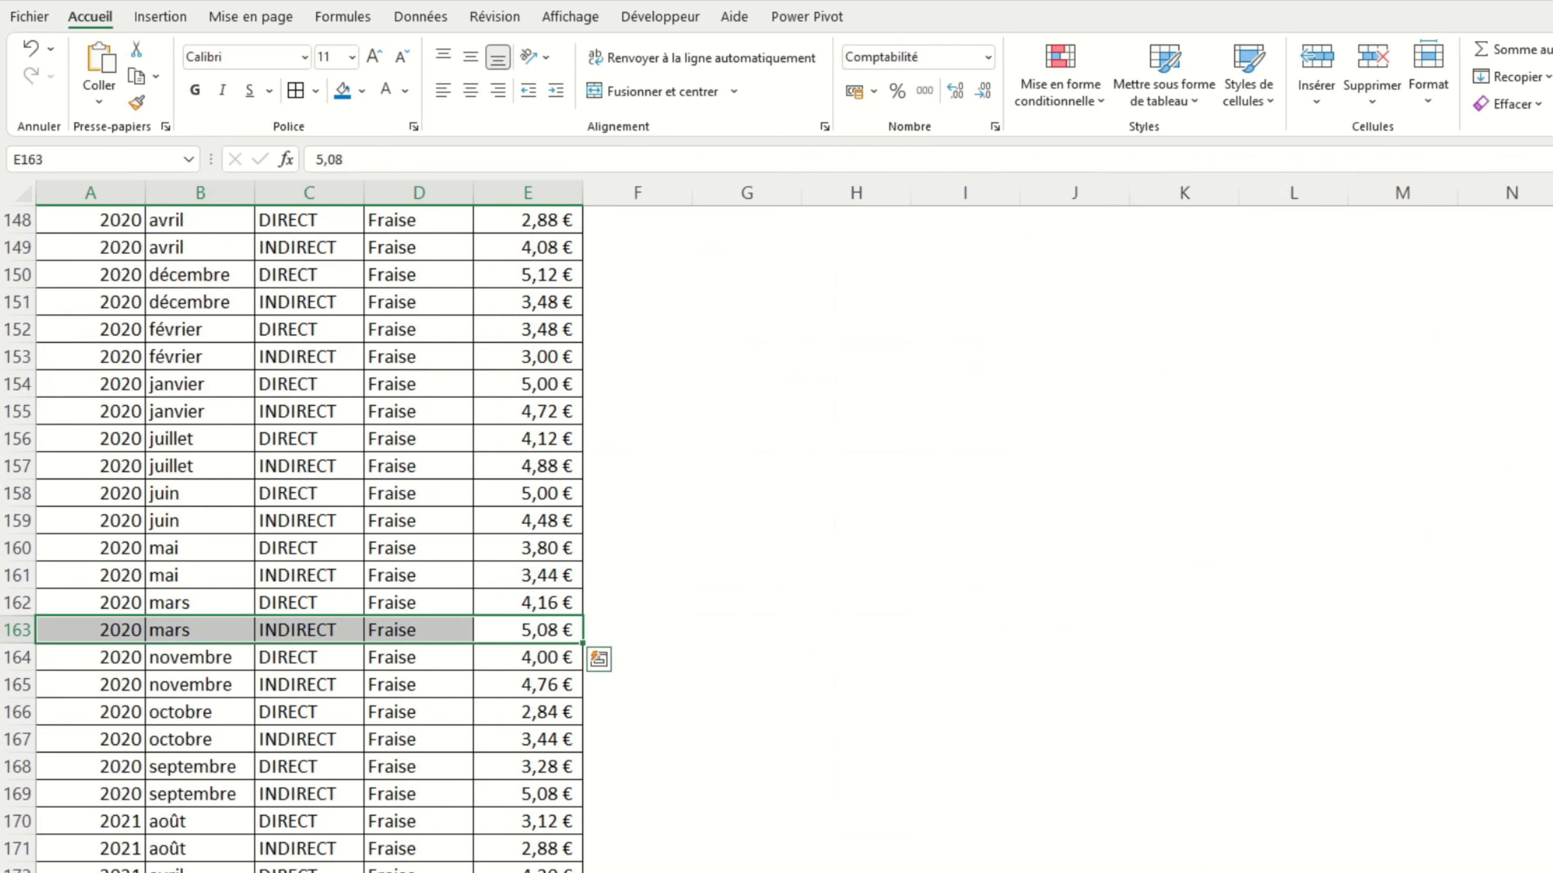
pyautogui.scroll(20, 406, 447)
pyautogui.scroll(5, 208, 555)
pyautogui.moveTo(127, 578); pyautogui.dragTo(575, 576)
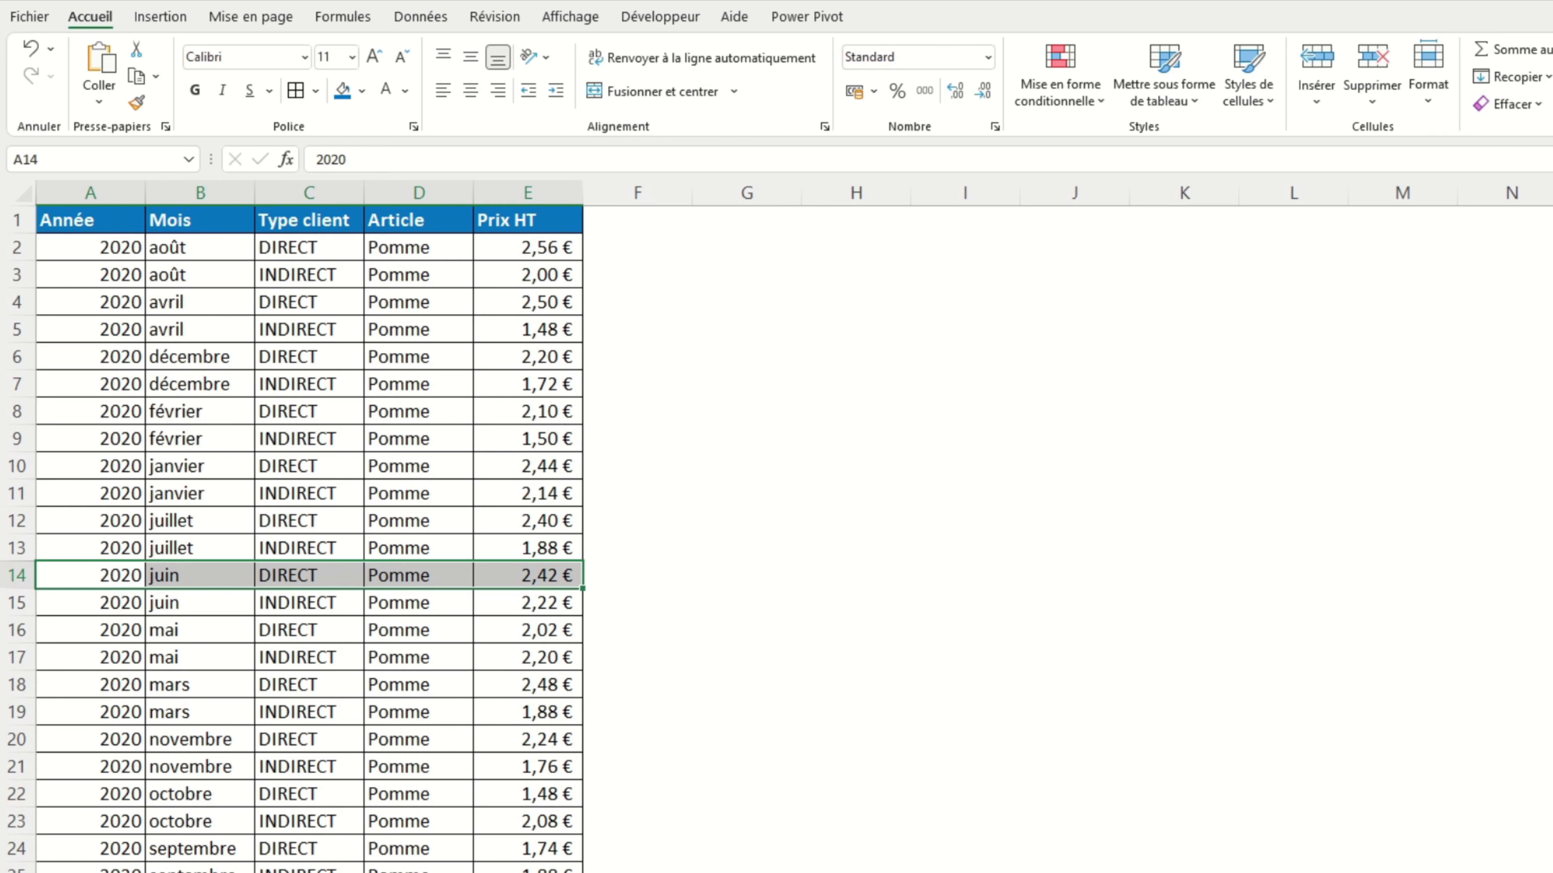
pyautogui.hotkey('ctrl', 'pageup')
# Flag the mismatched prices in F4 (1,44 €) and I4 (1,62 €) in red
pyautogui.click(1344, 633)
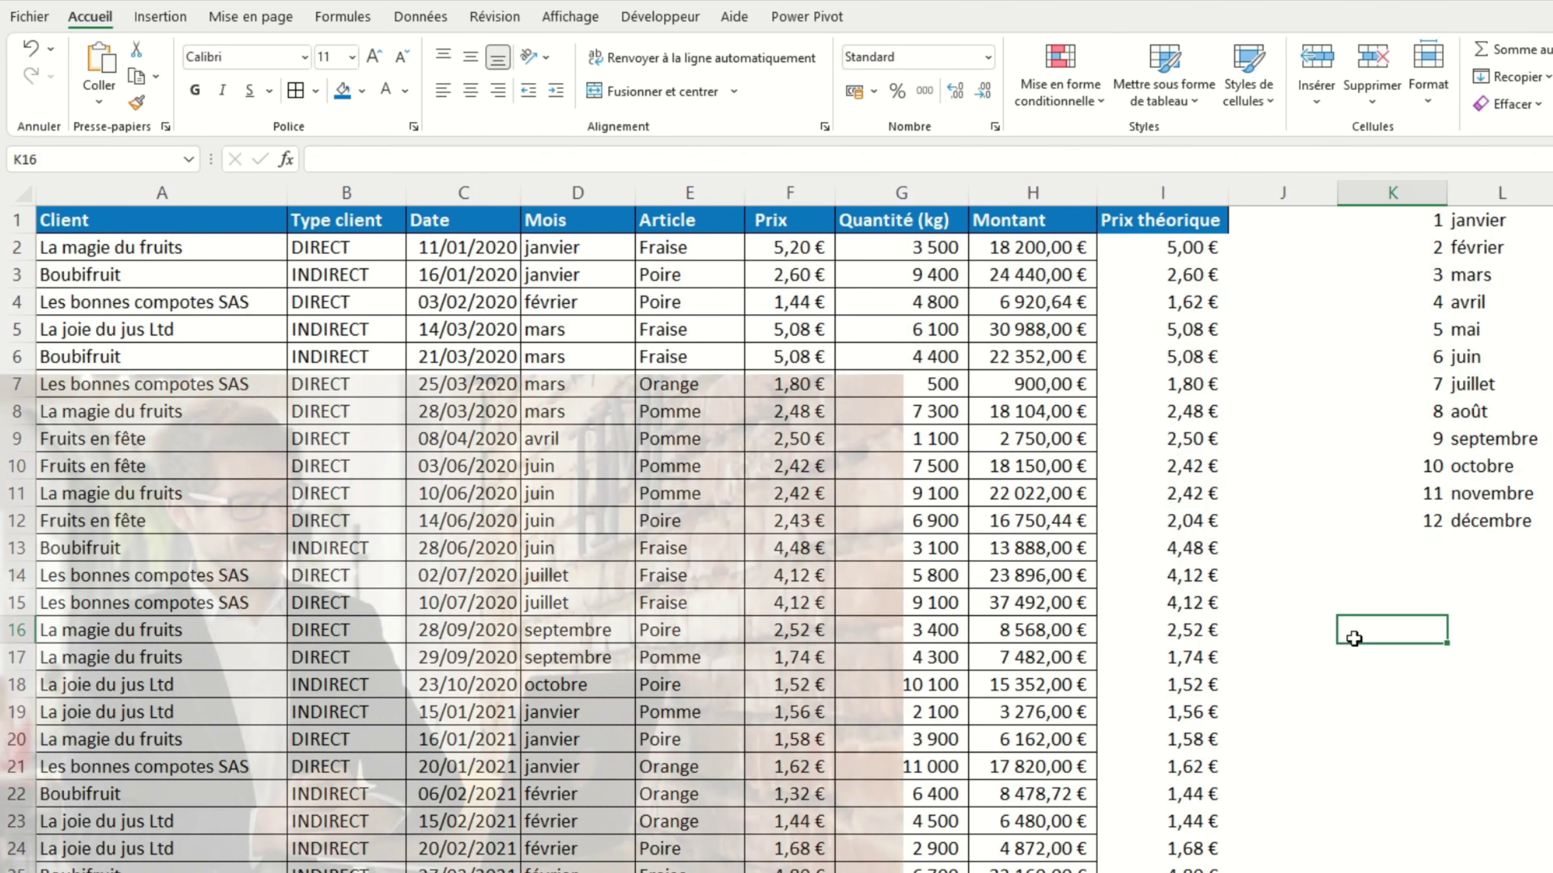
pyautogui.click(1175, 302)
pyautogui.keyDown('ctrl'); pyautogui.click(790, 302); pyautogui.keyUp('ctrl')
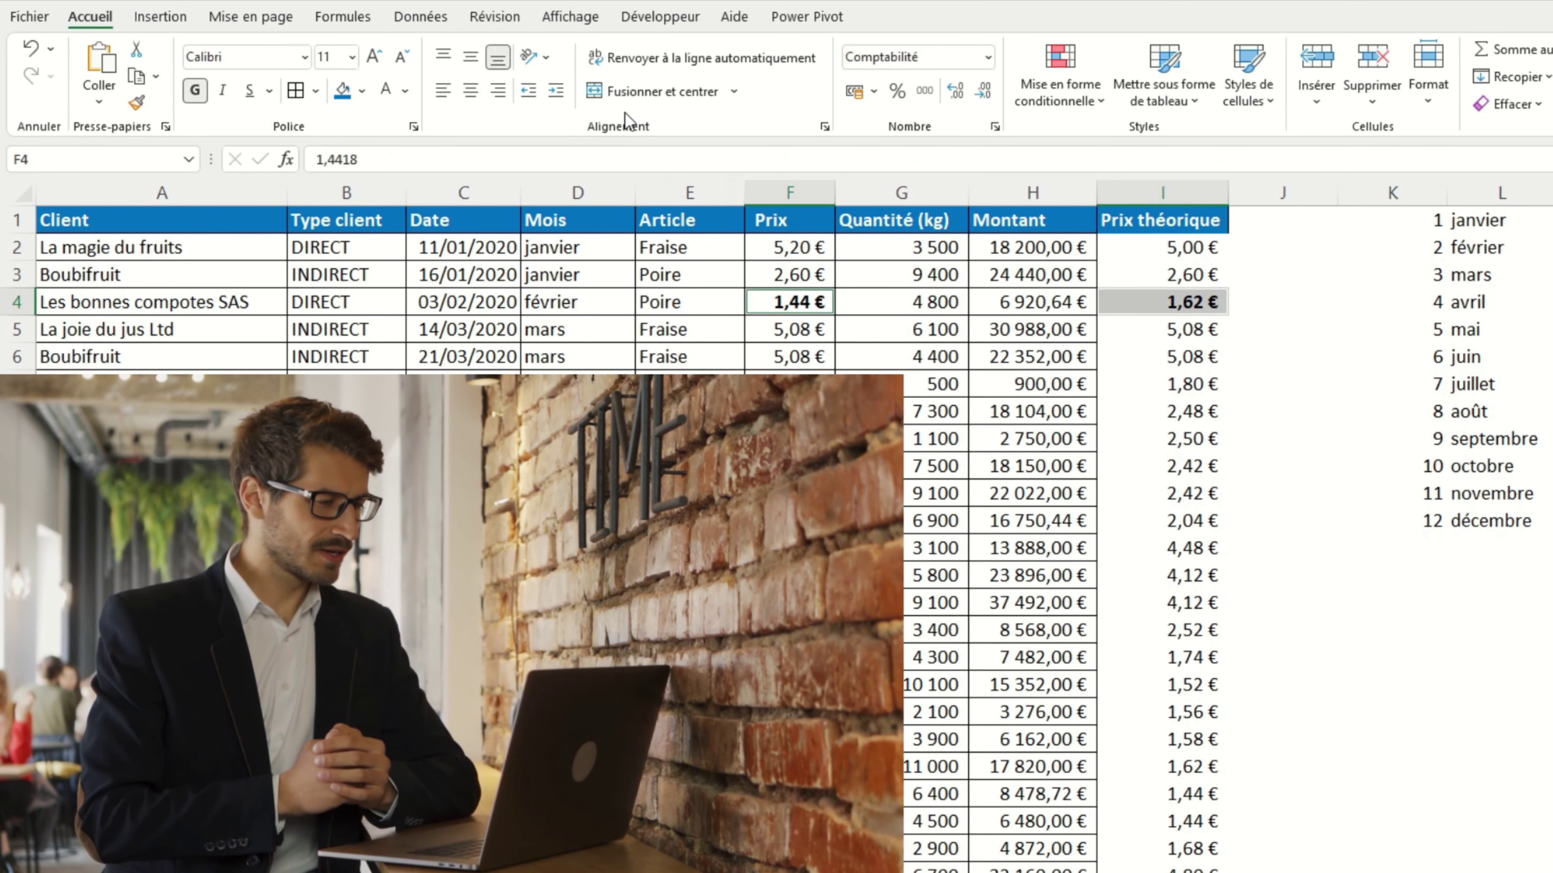
pyautogui.click(384, 91)
pyautogui.click(1498, 656)
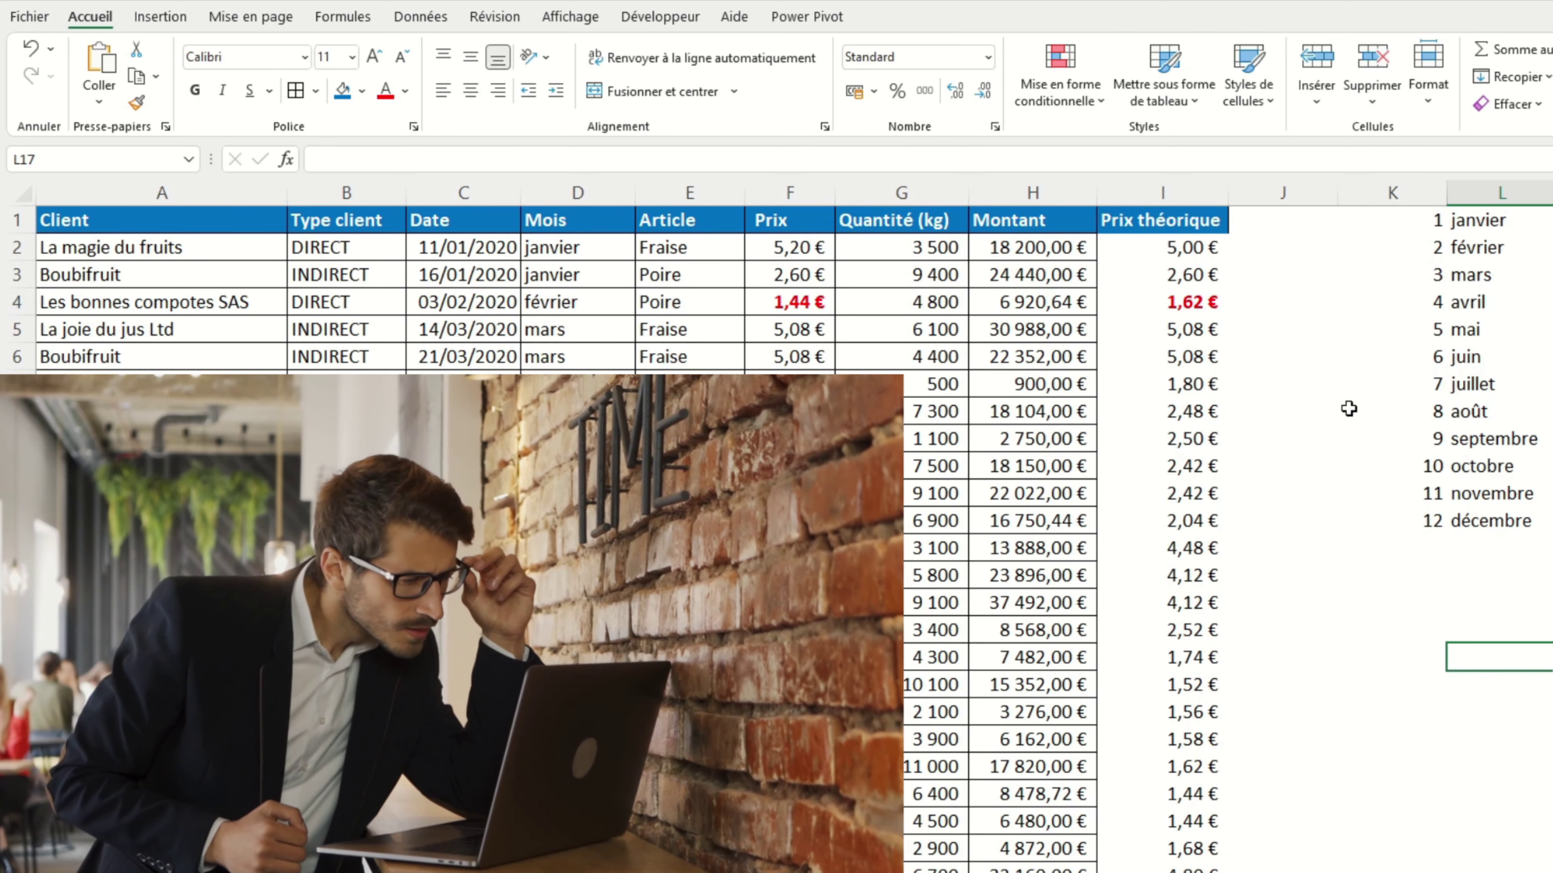